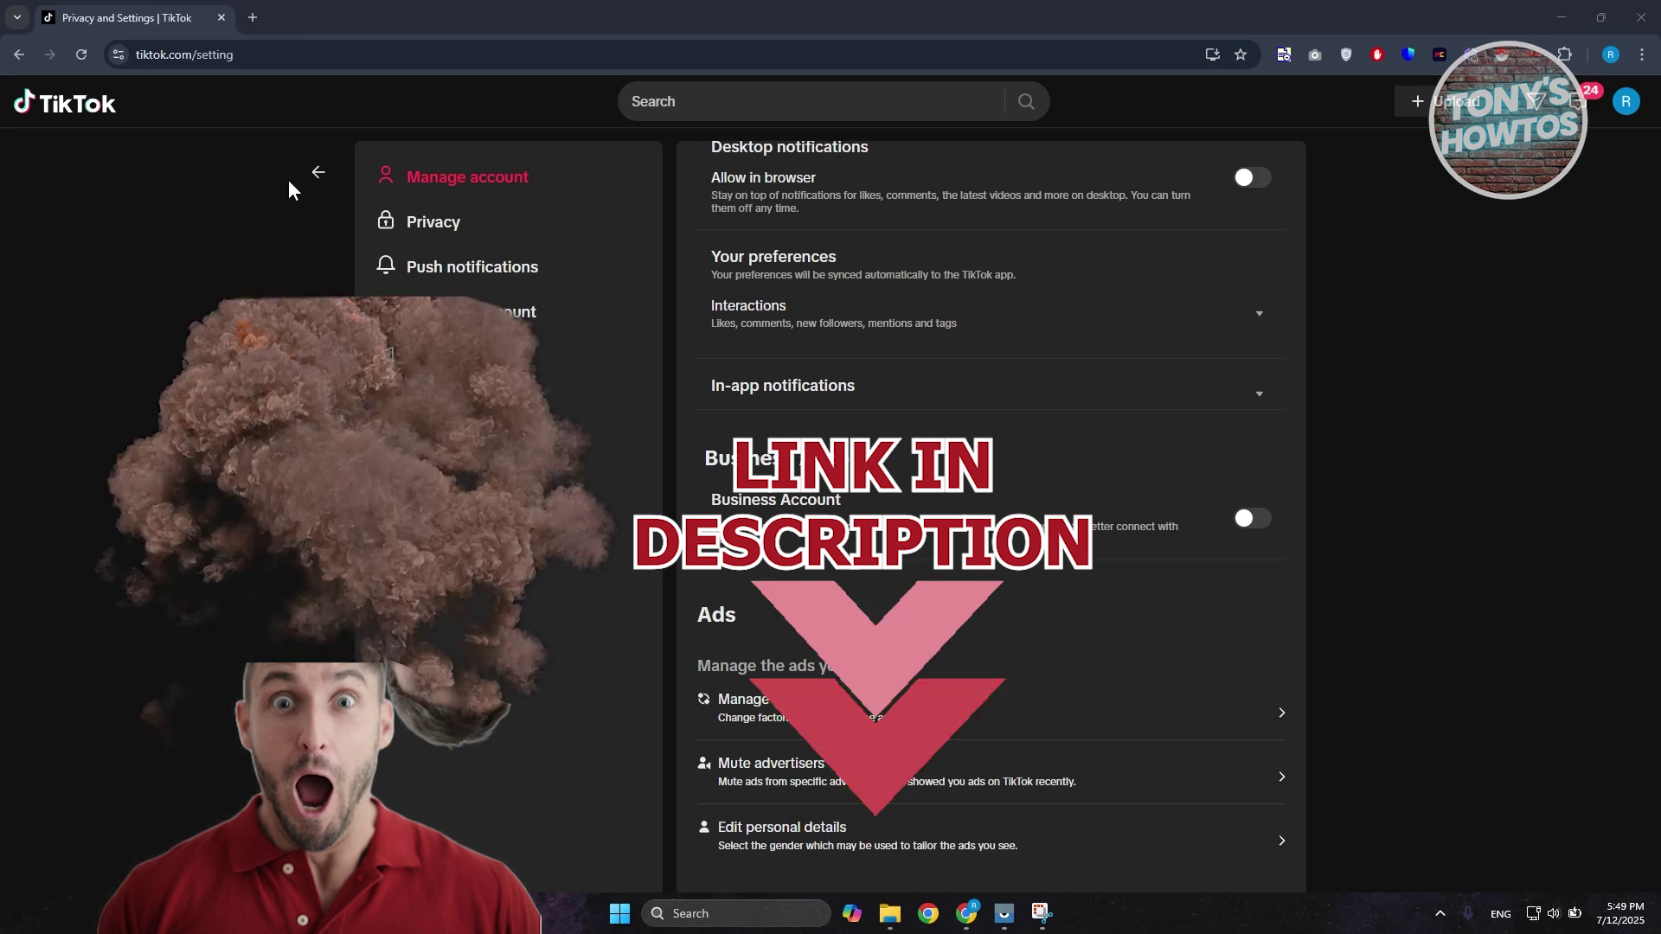
Go back to the Explore page, then reopen Privacy and Settings from the More list.
left_click(313, 176)
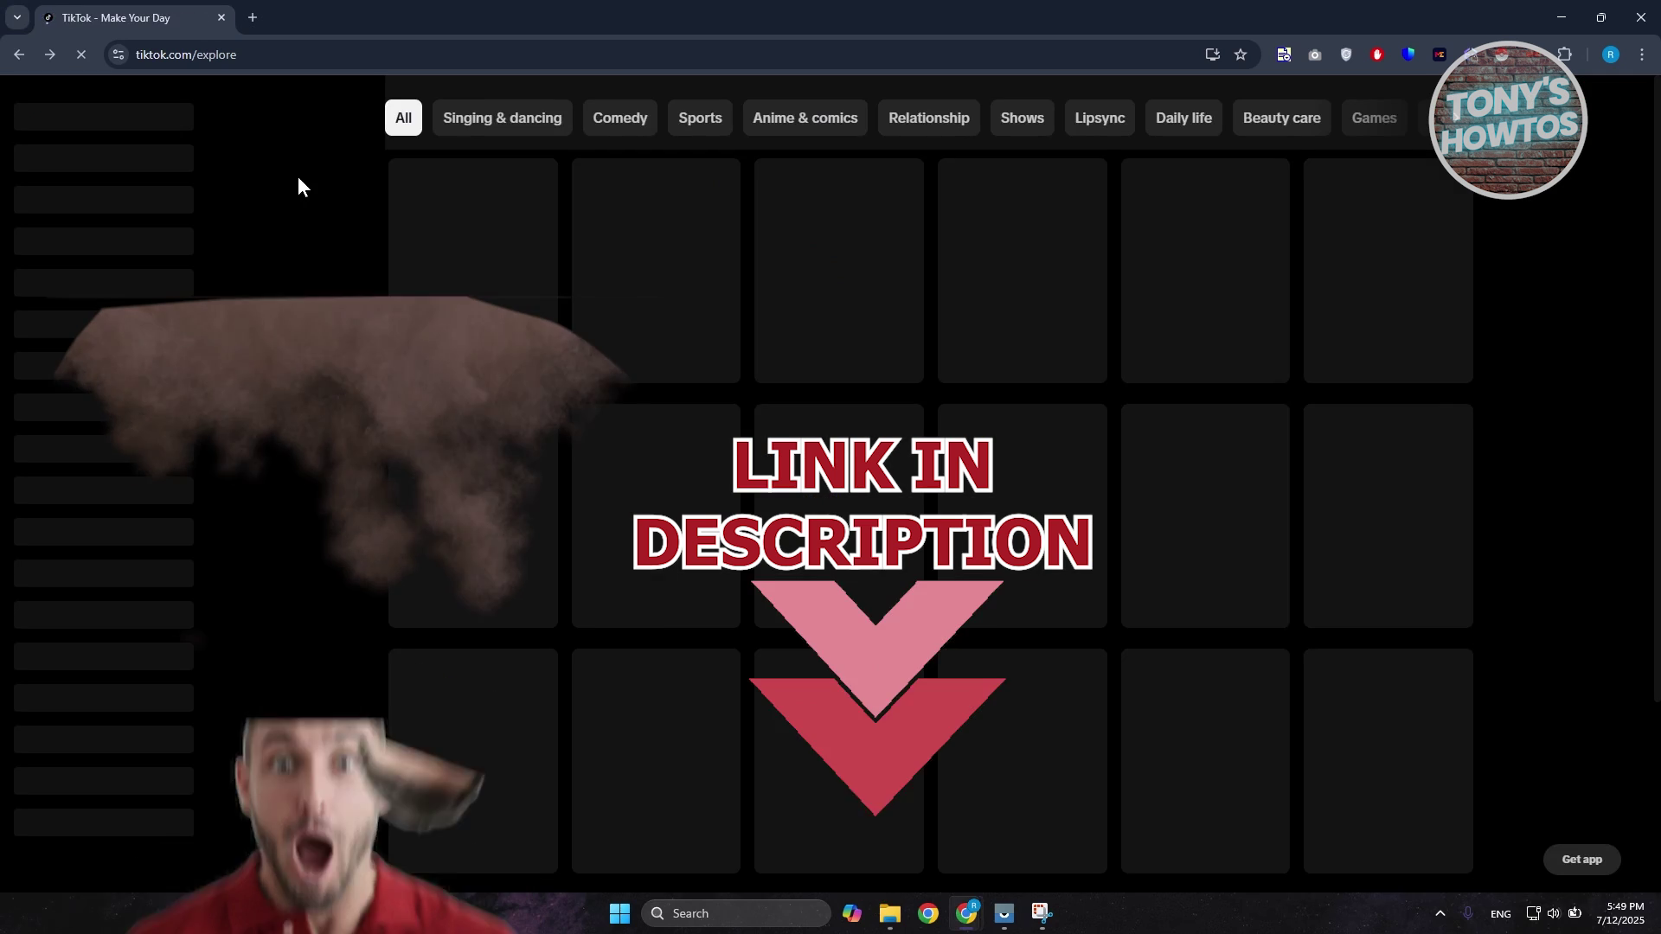
key("alt+Right")
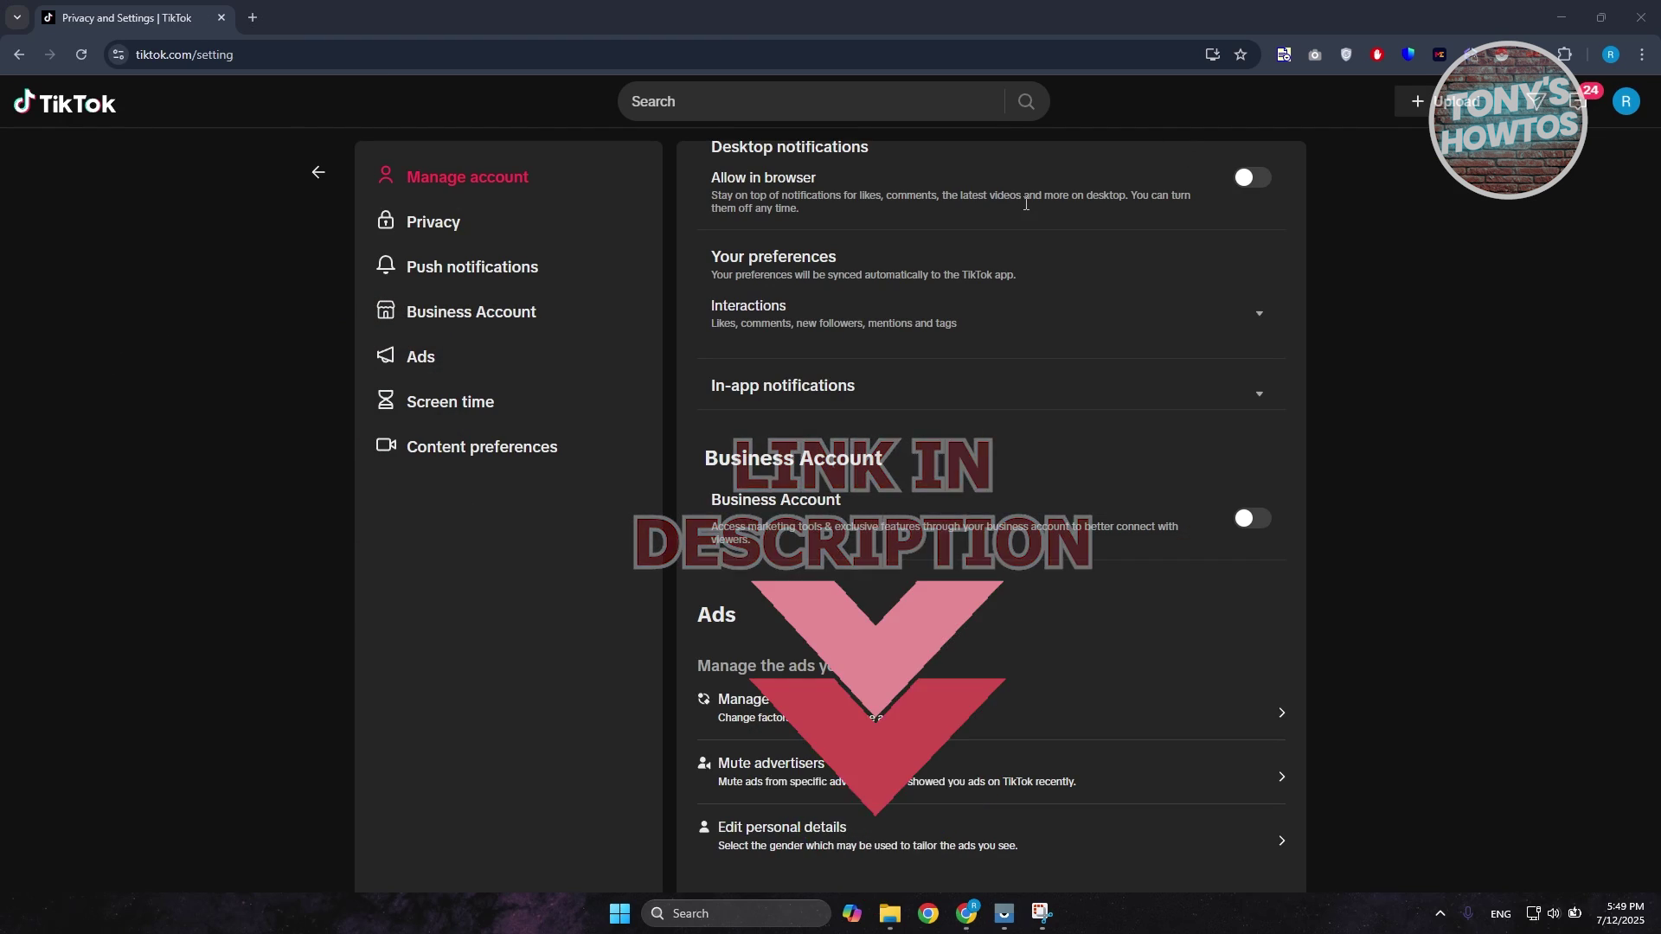
left_click(311, 184)
left_click(312, 180)
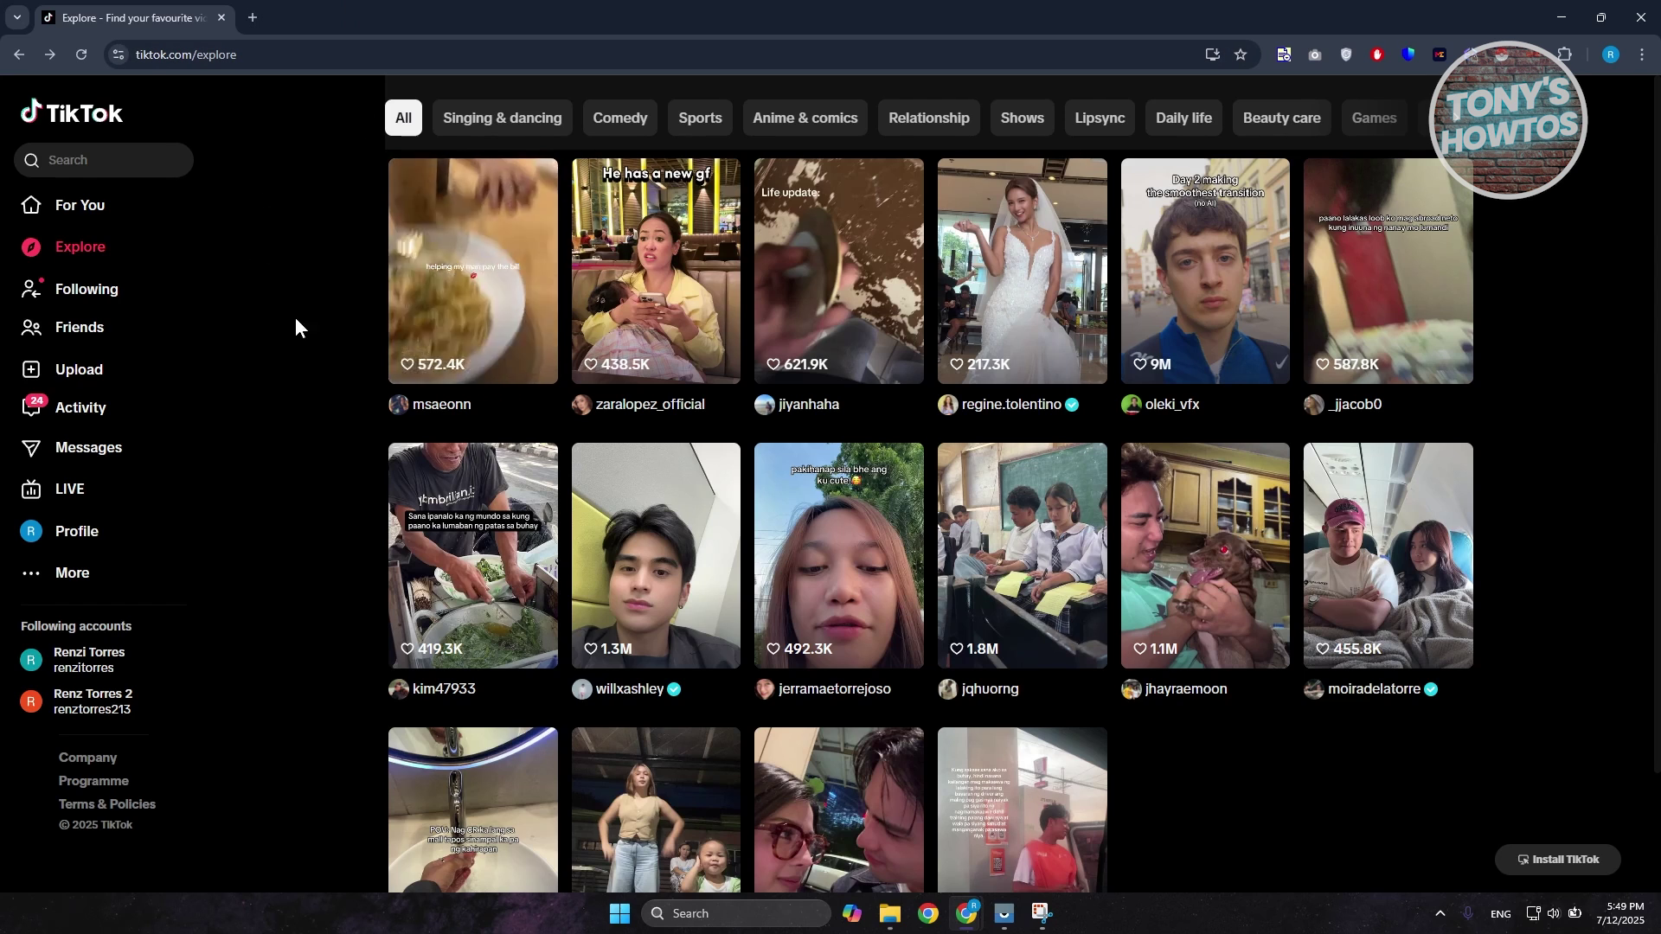
left_click(49, 578)
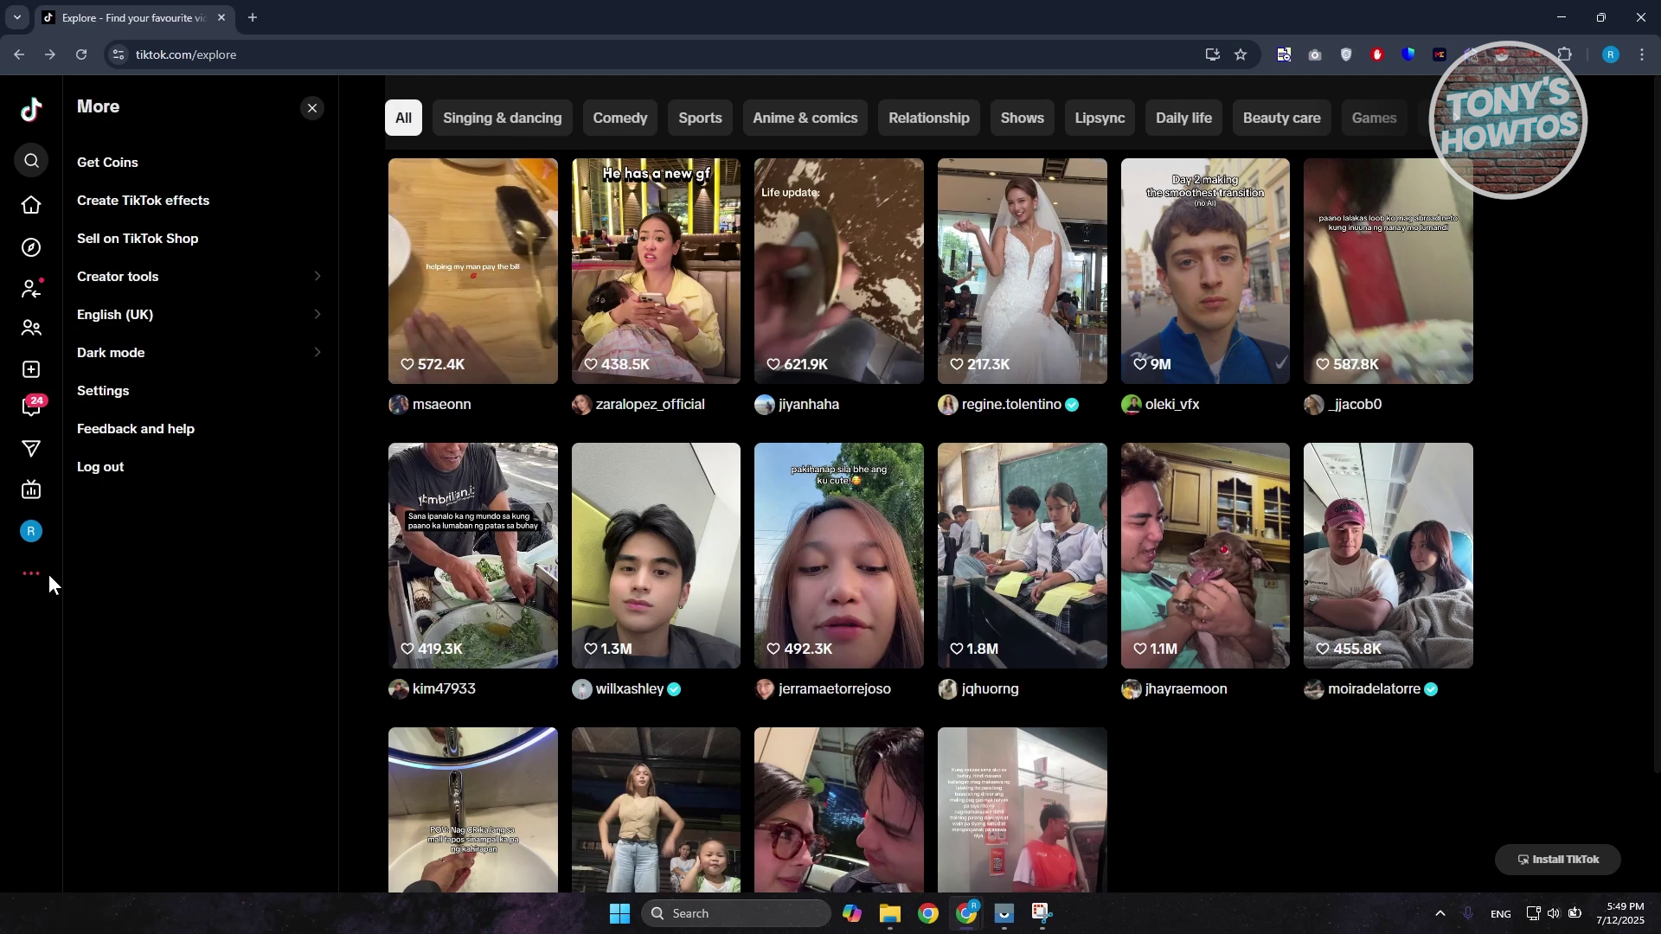
left_click(160, 402)
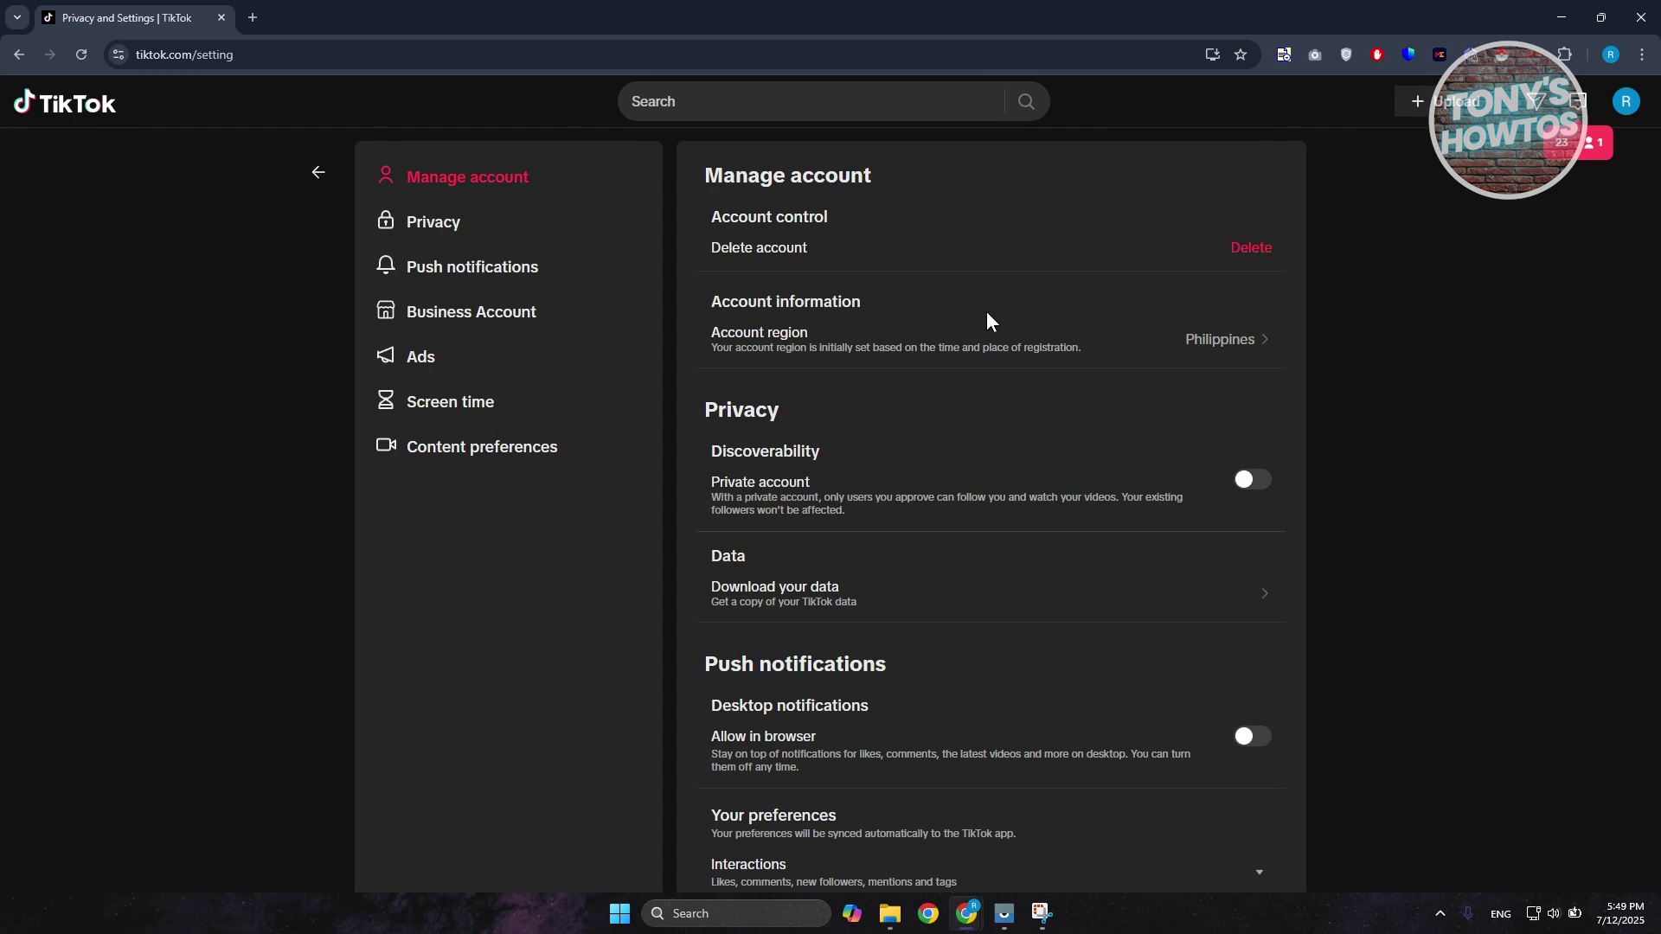
Scroll down through the Privacy and Settings sections, then back up to Manage account.
scroll(989, 329, "down", 2)
scroll(987, 357, "down", 1)
scroll(817, 543, "down", 4)
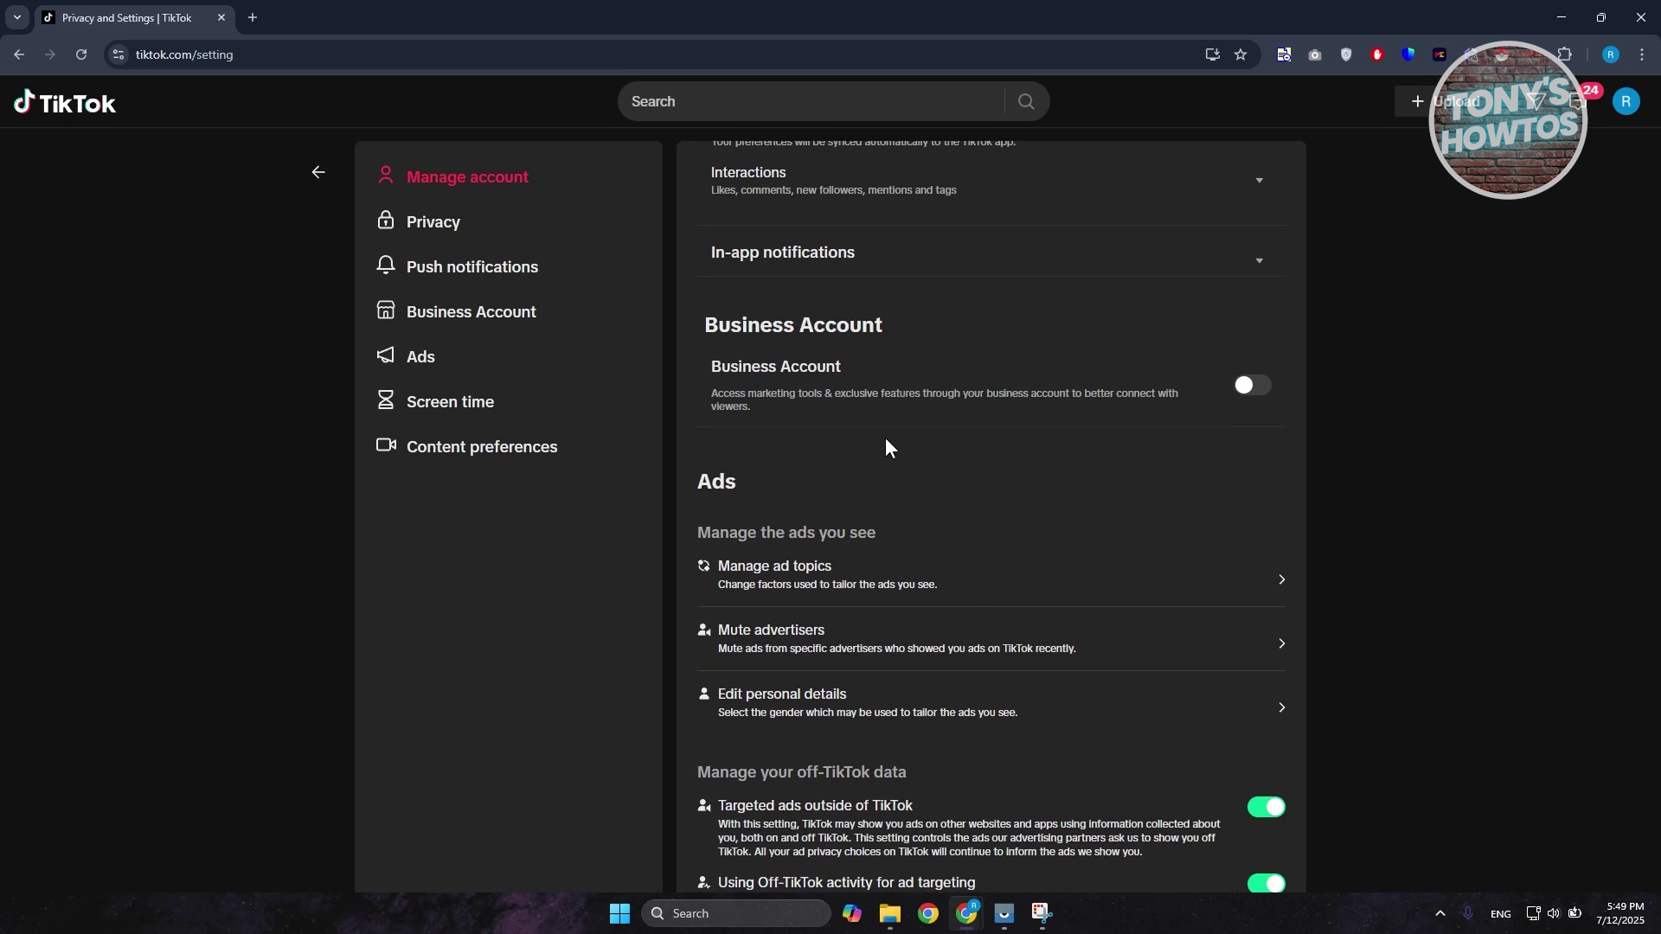
scroll(860, 606, "down", 4)
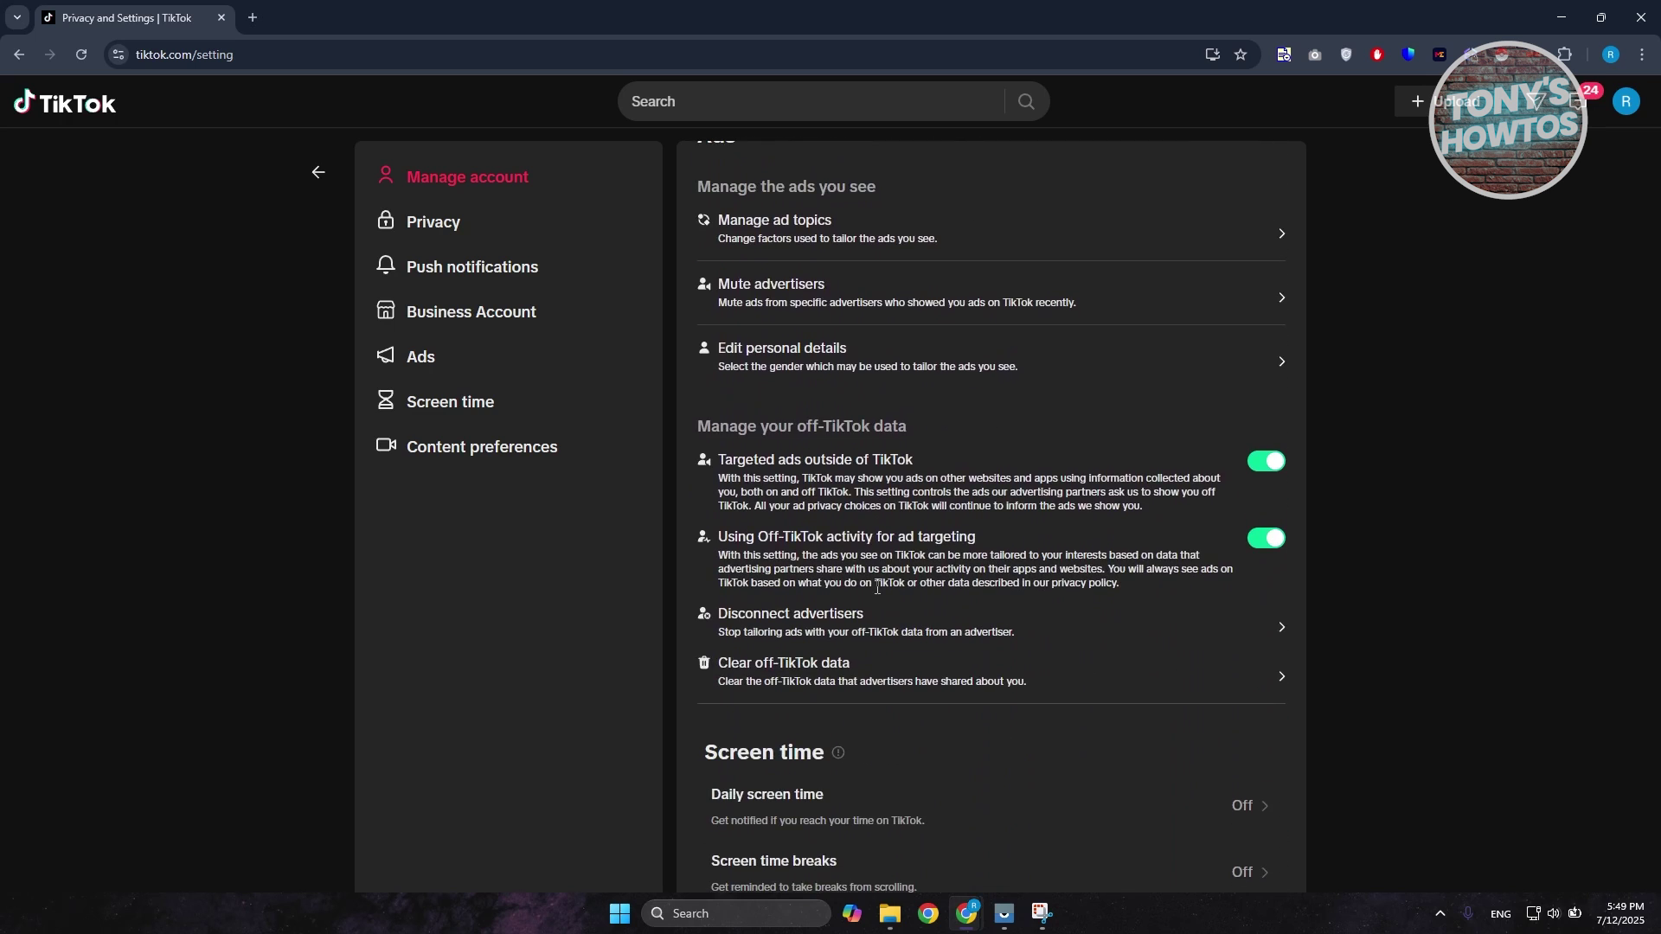
scroll(831, 631, "down", 1)
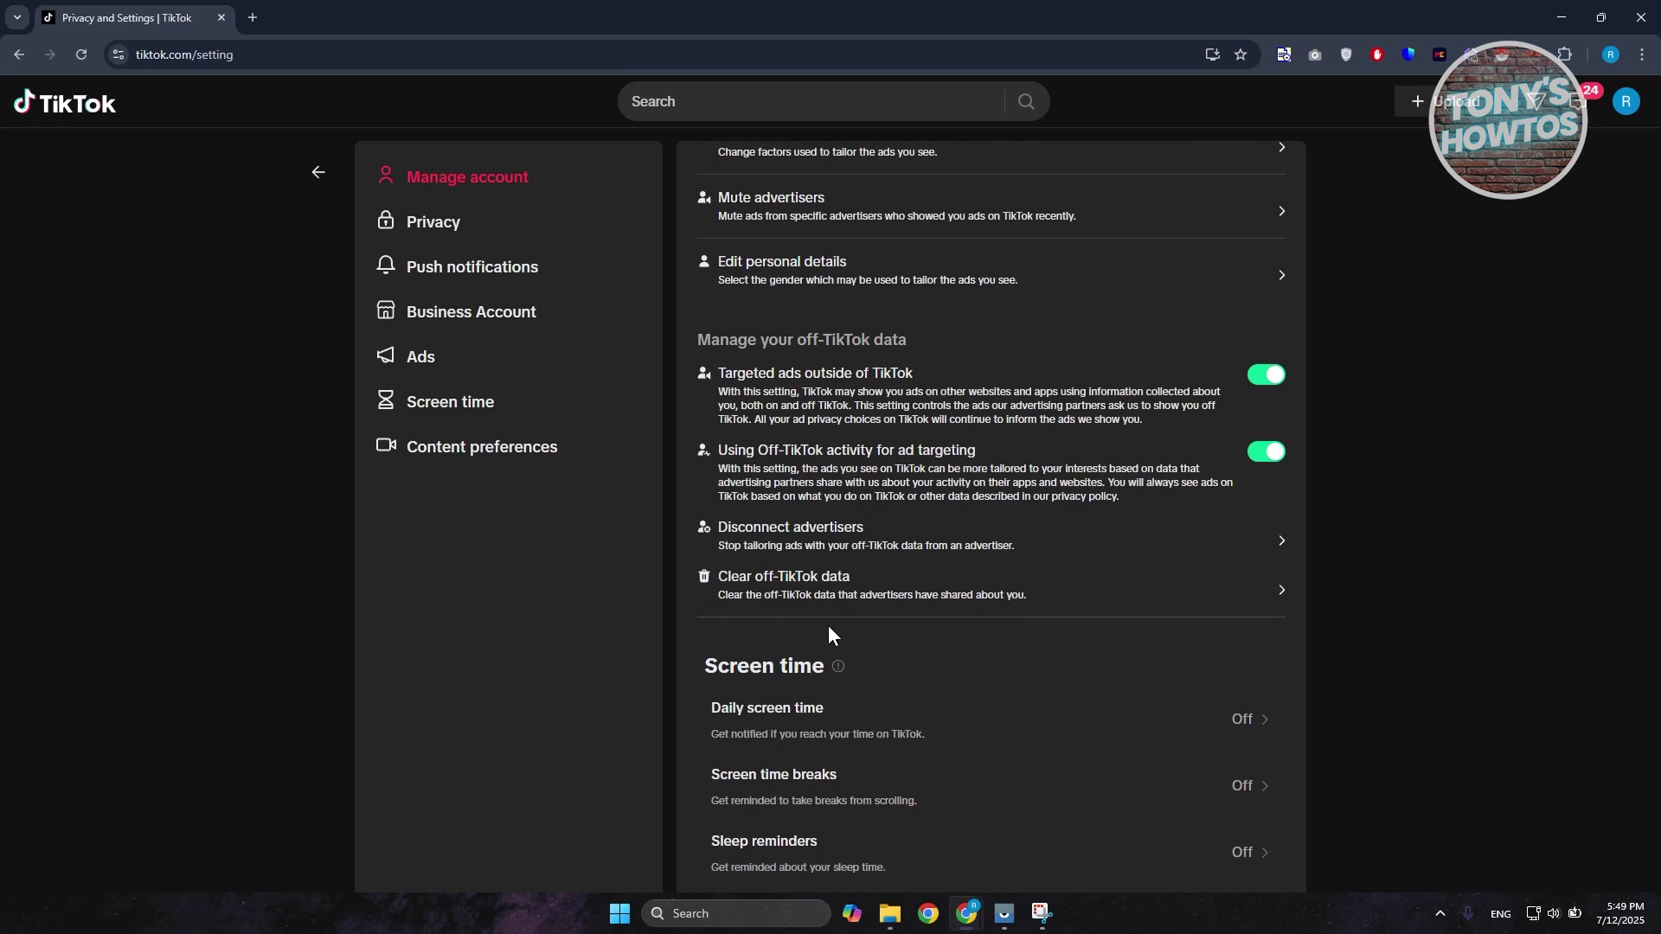
scroll(828, 626, "down", 1)
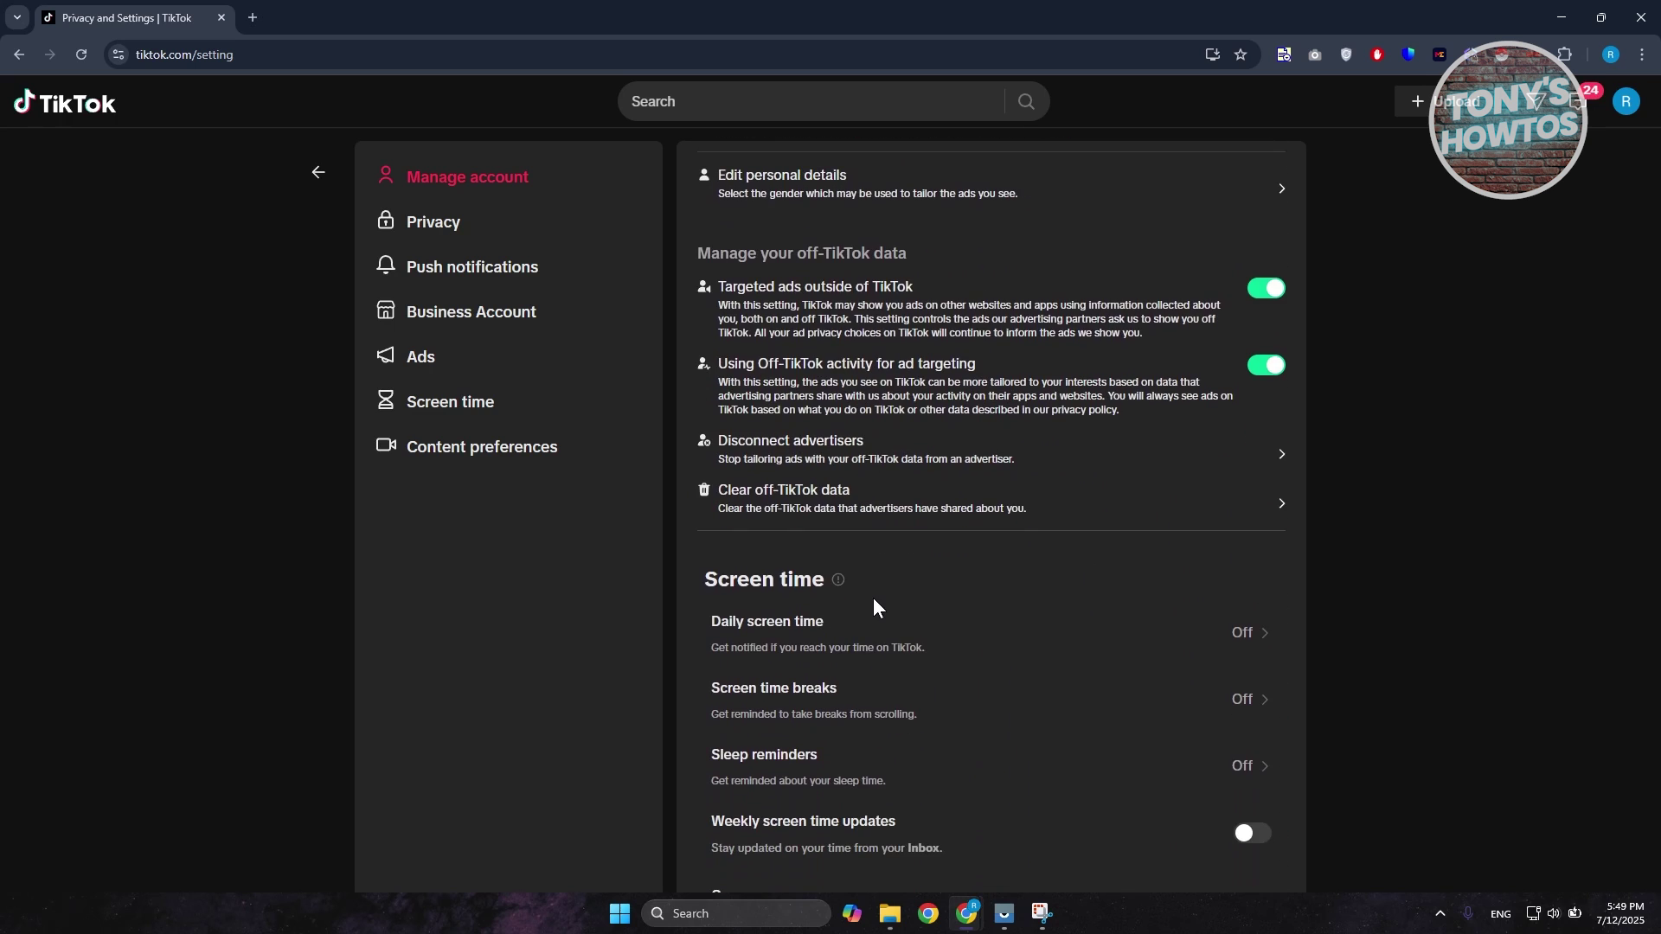
scroll(874, 606, "up", 8)
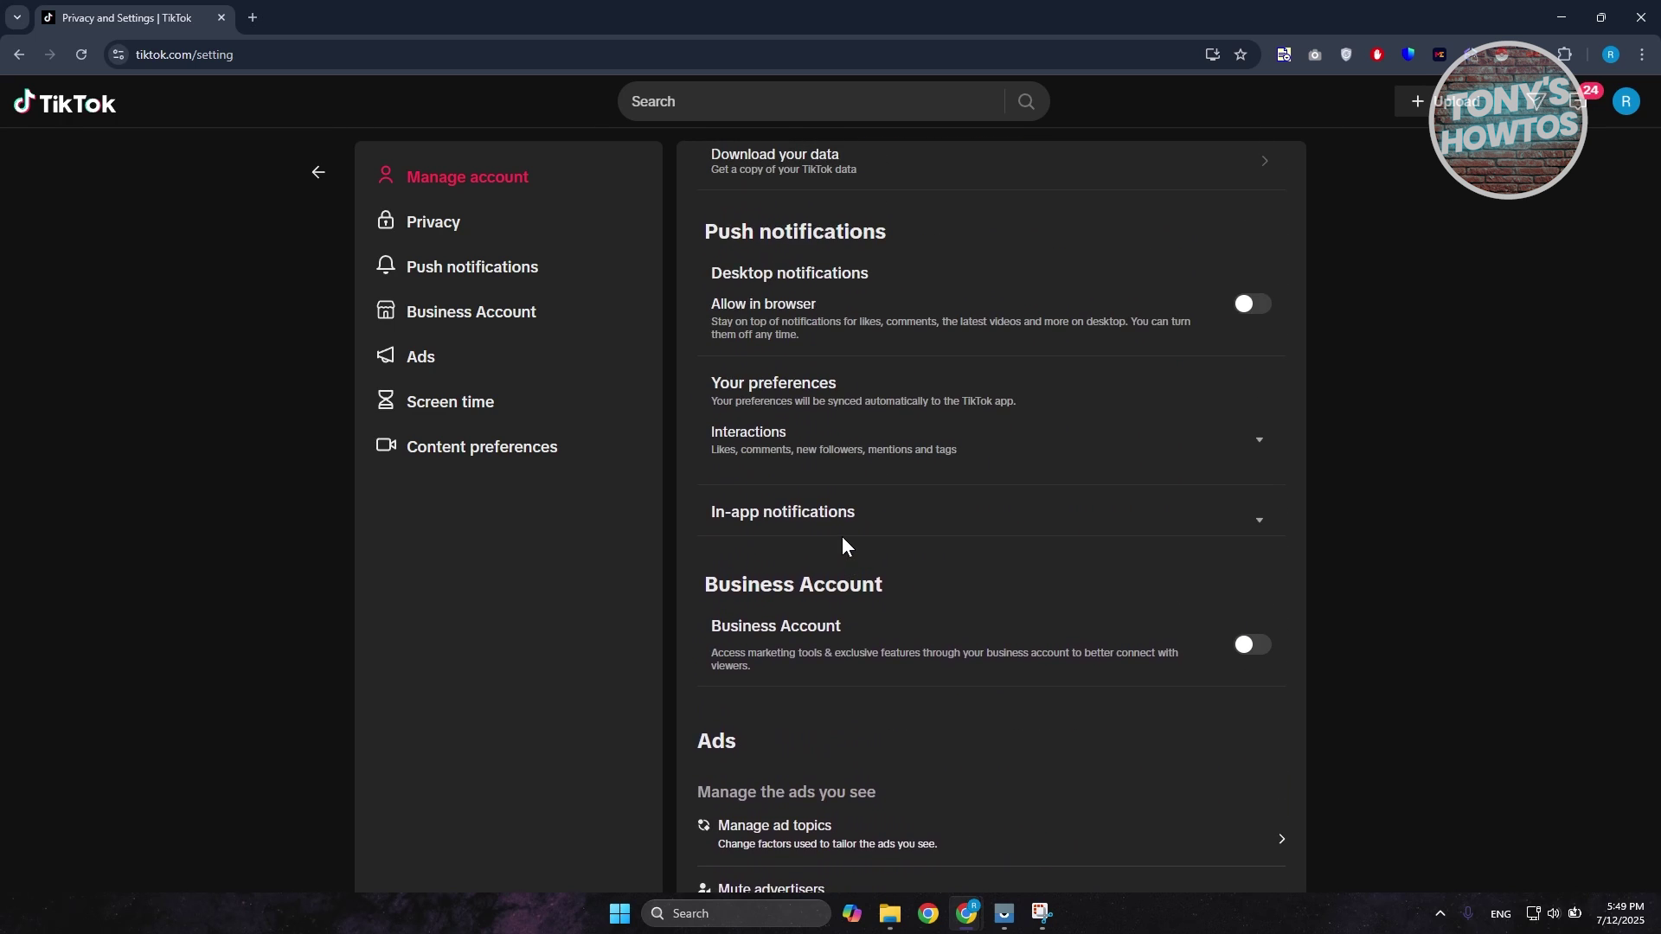
scroll(842, 536, "up", 5)
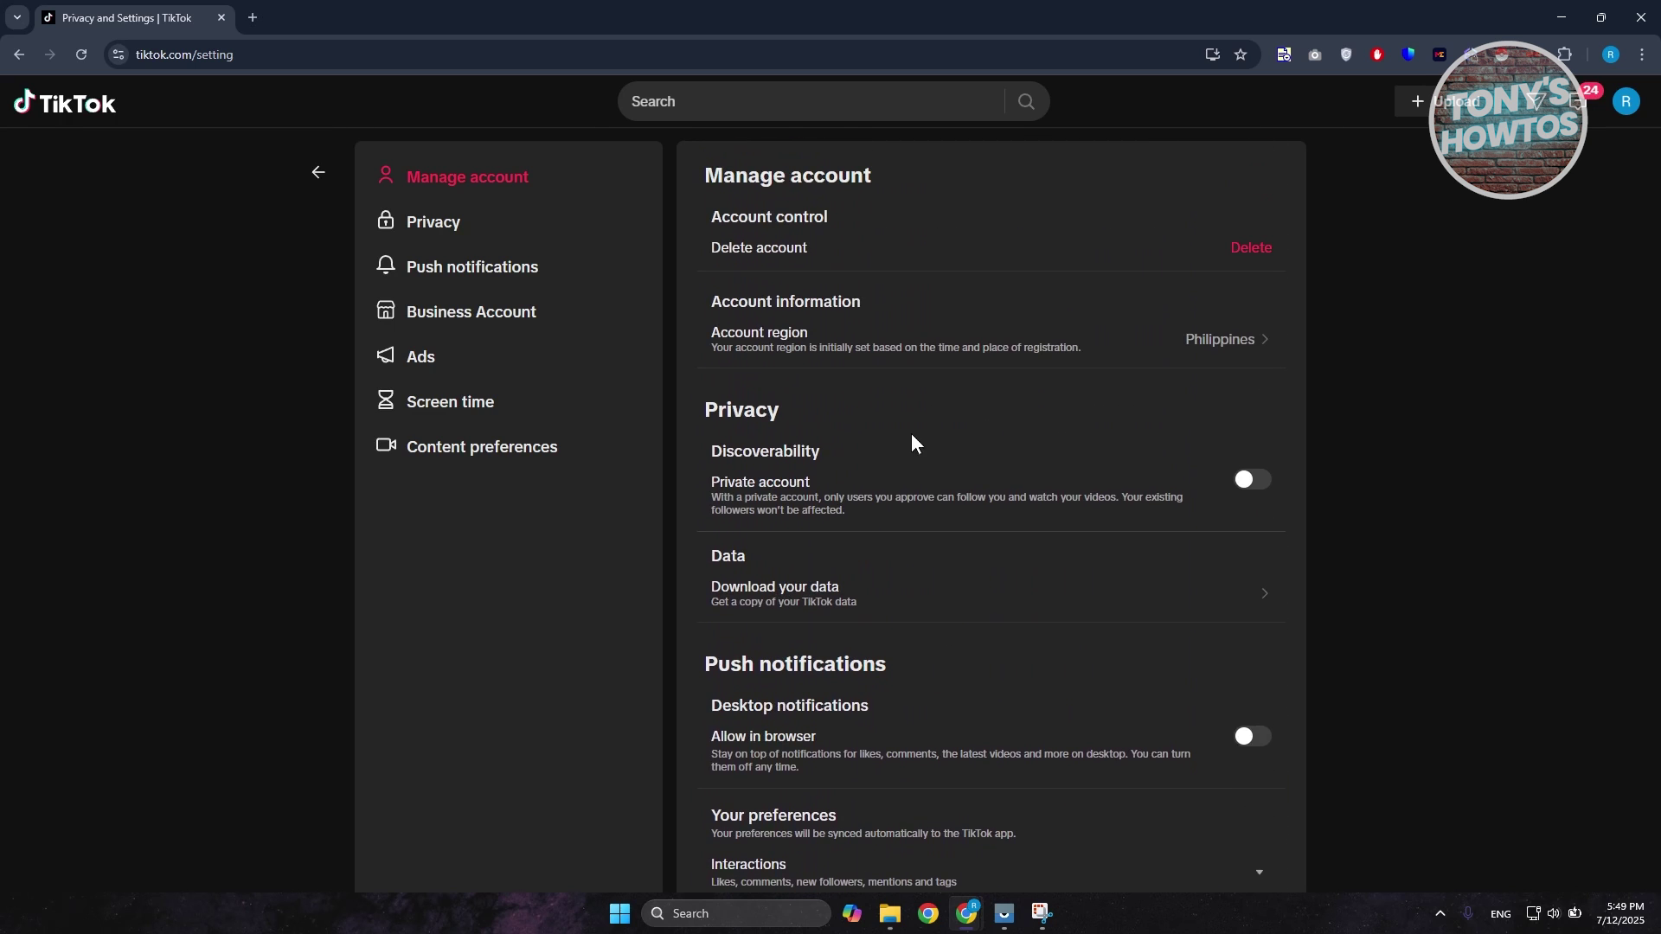
mouse_move(1630, 104)
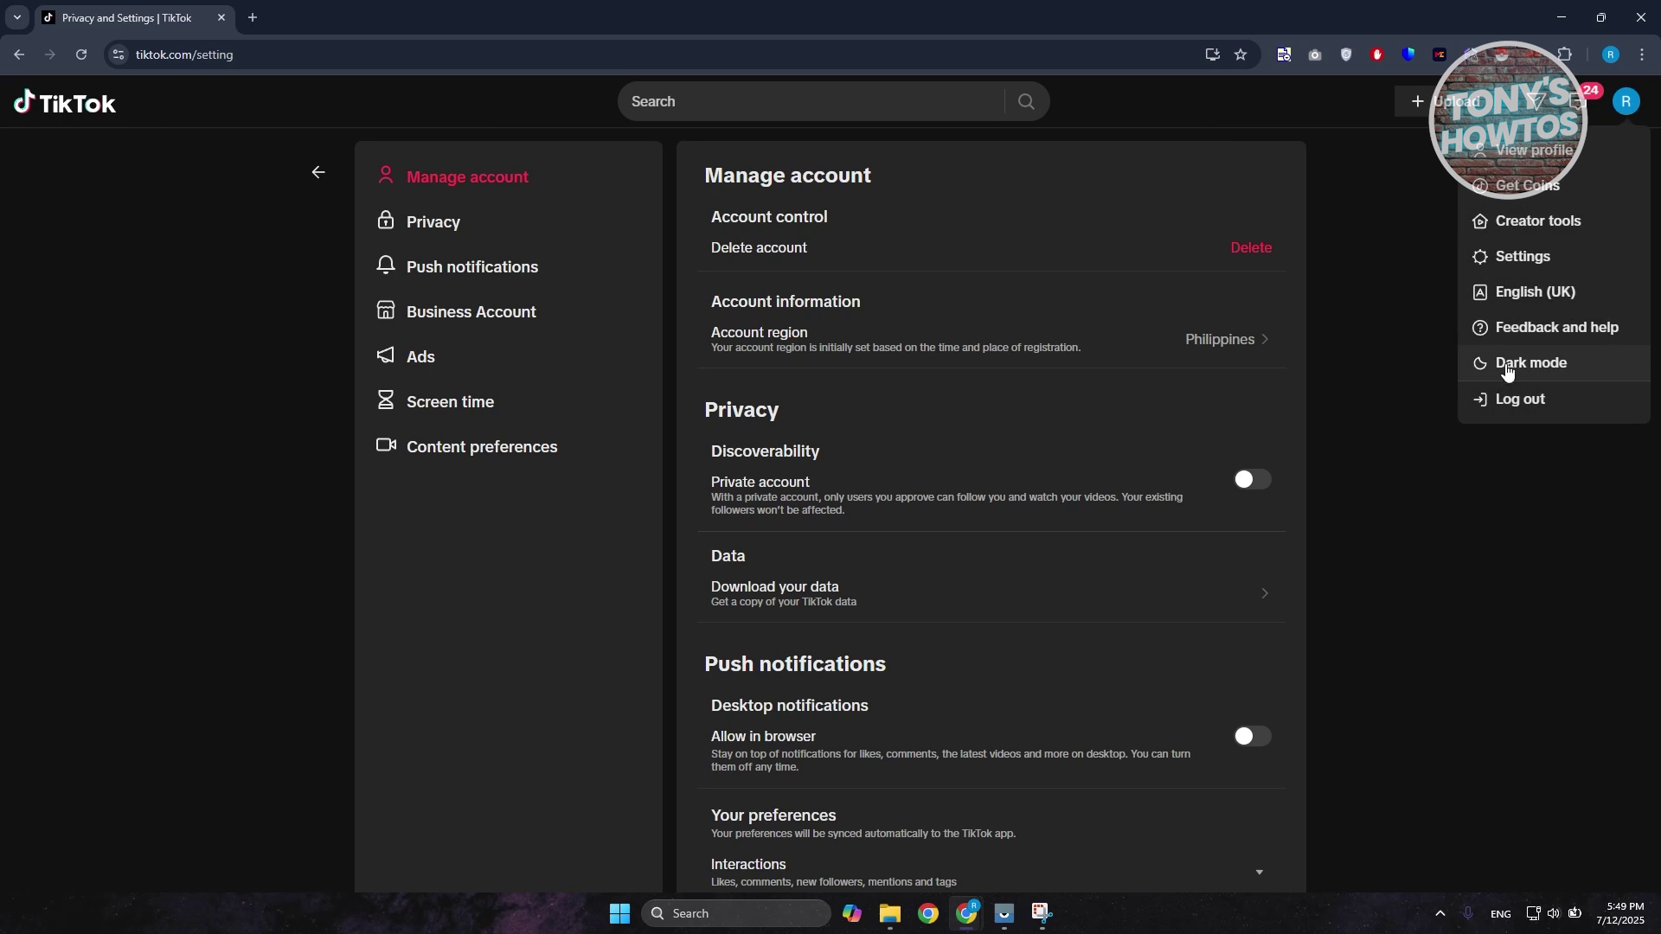
Log out of the TikTok account and confirm the log-out.
left_click(1506, 402)
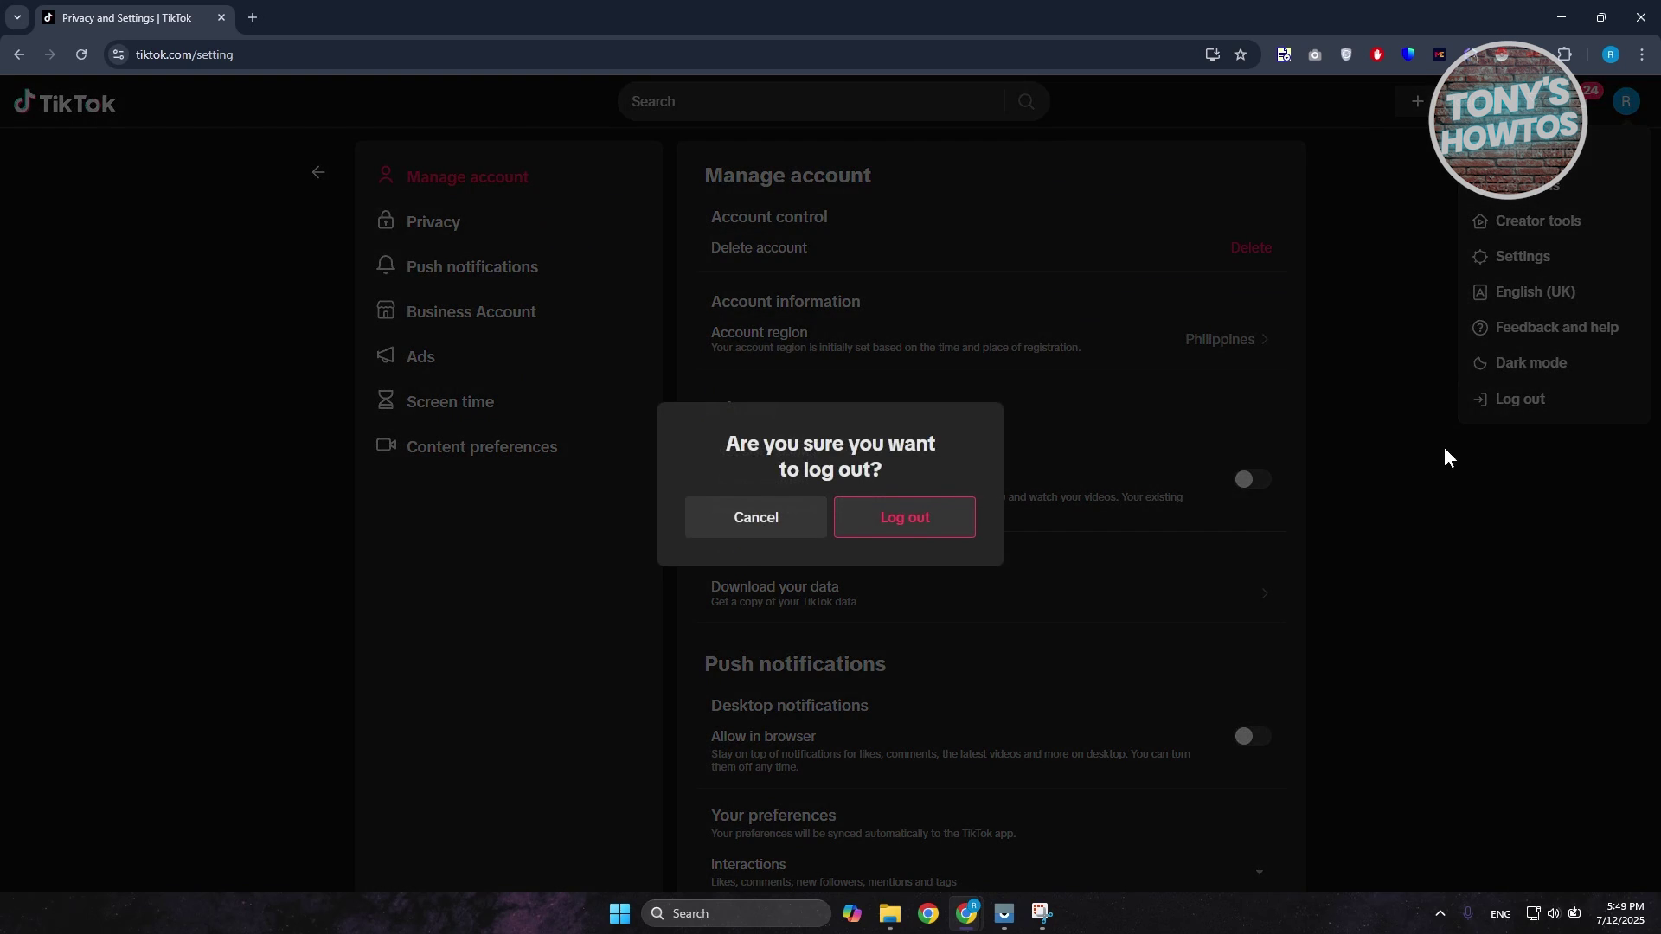
left_click(903, 524)
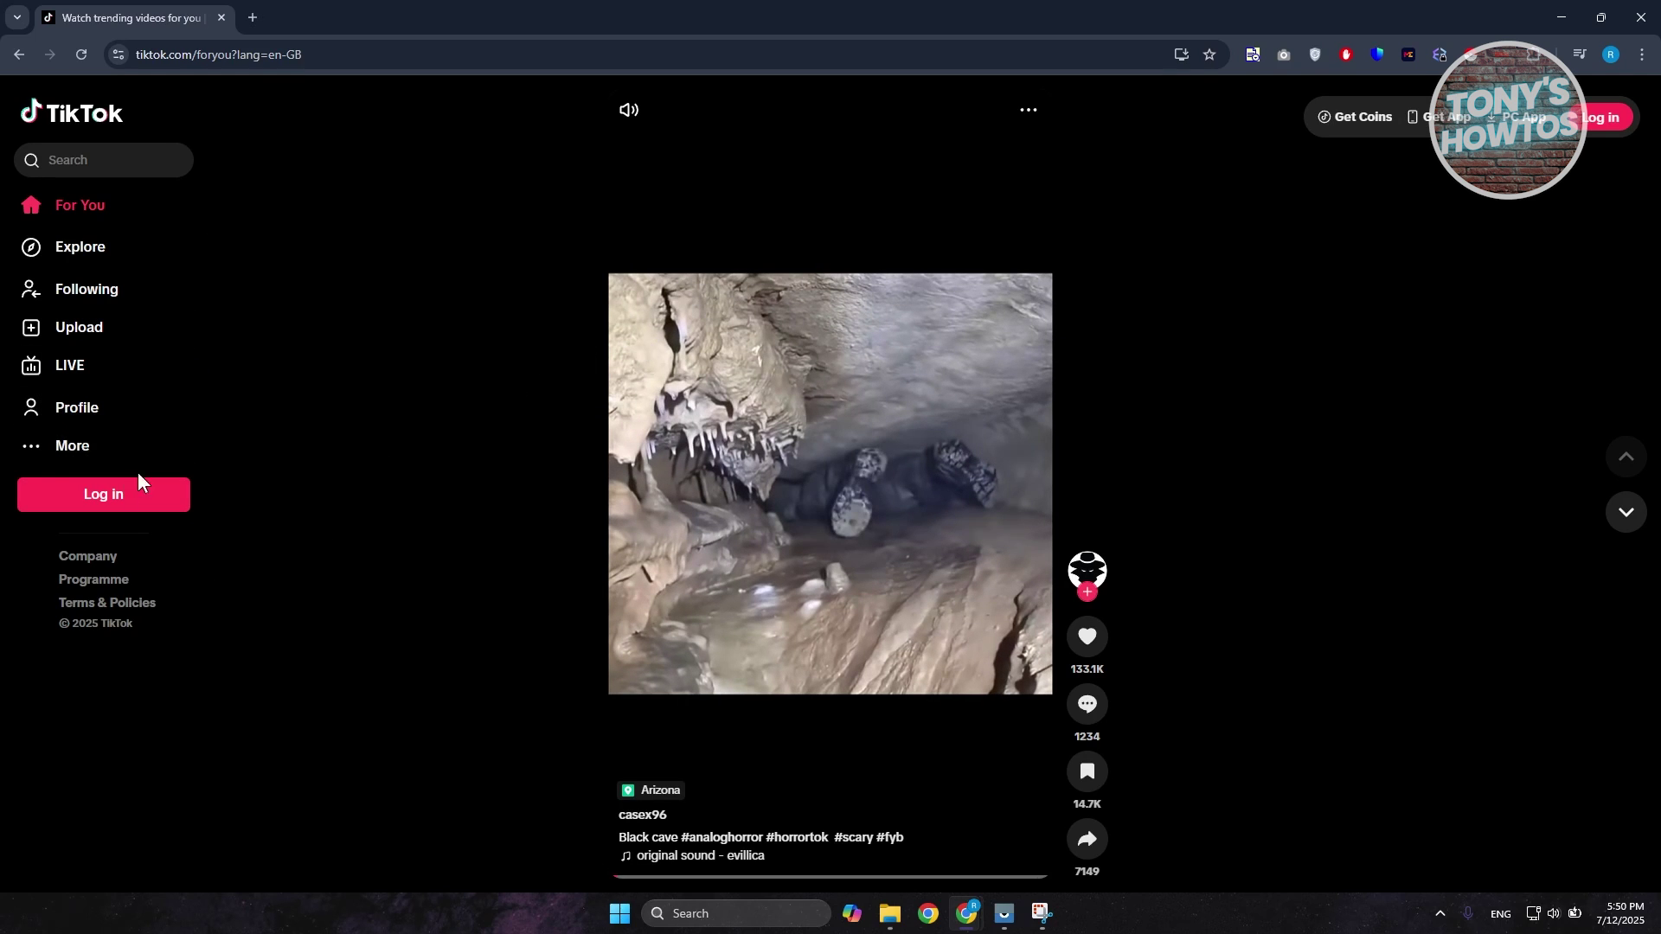
Open the Log in dialog set to phone/email/username sign-in with a password.
left_click(98, 497)
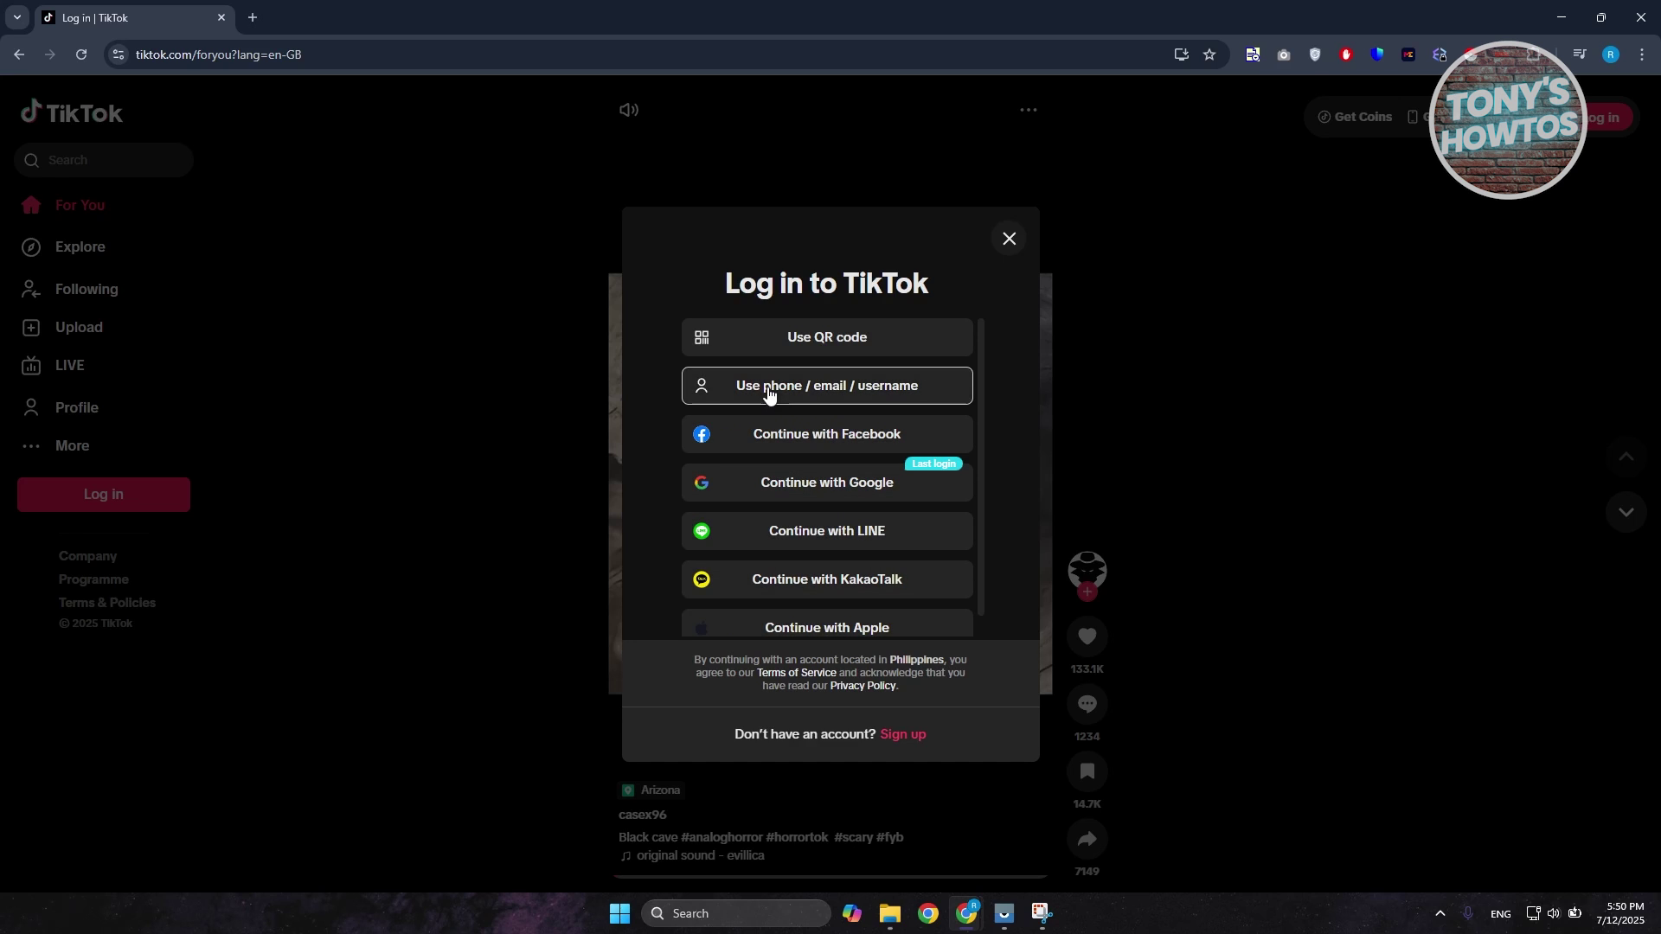
left_click(768, 391)
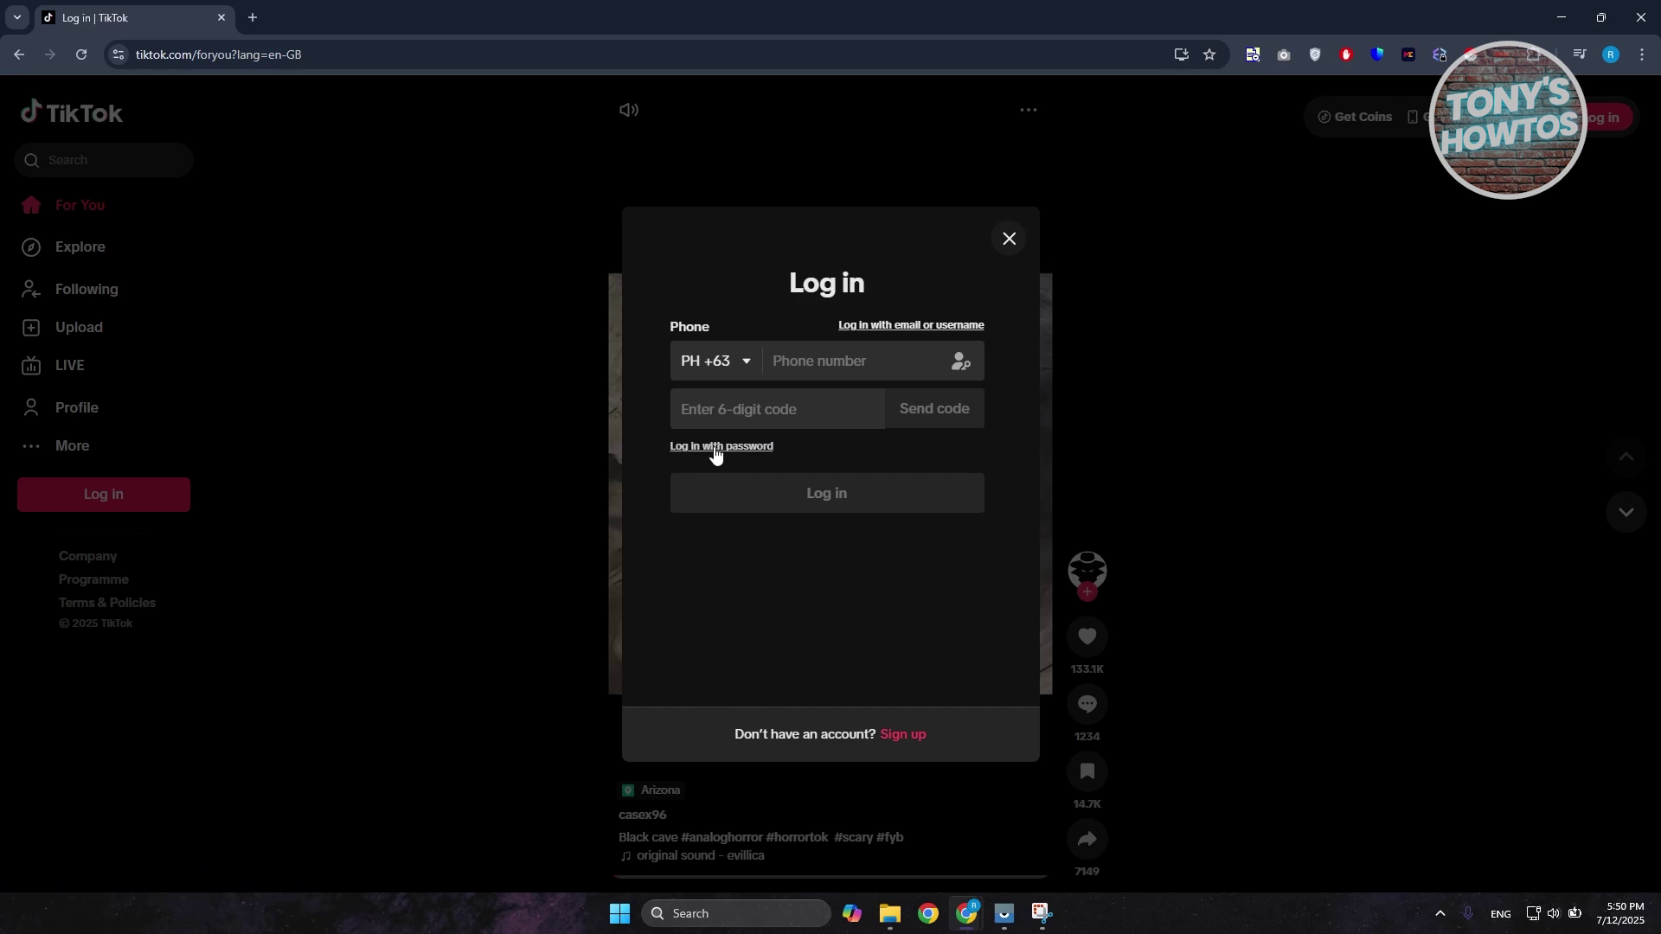
left_click(715, 450)
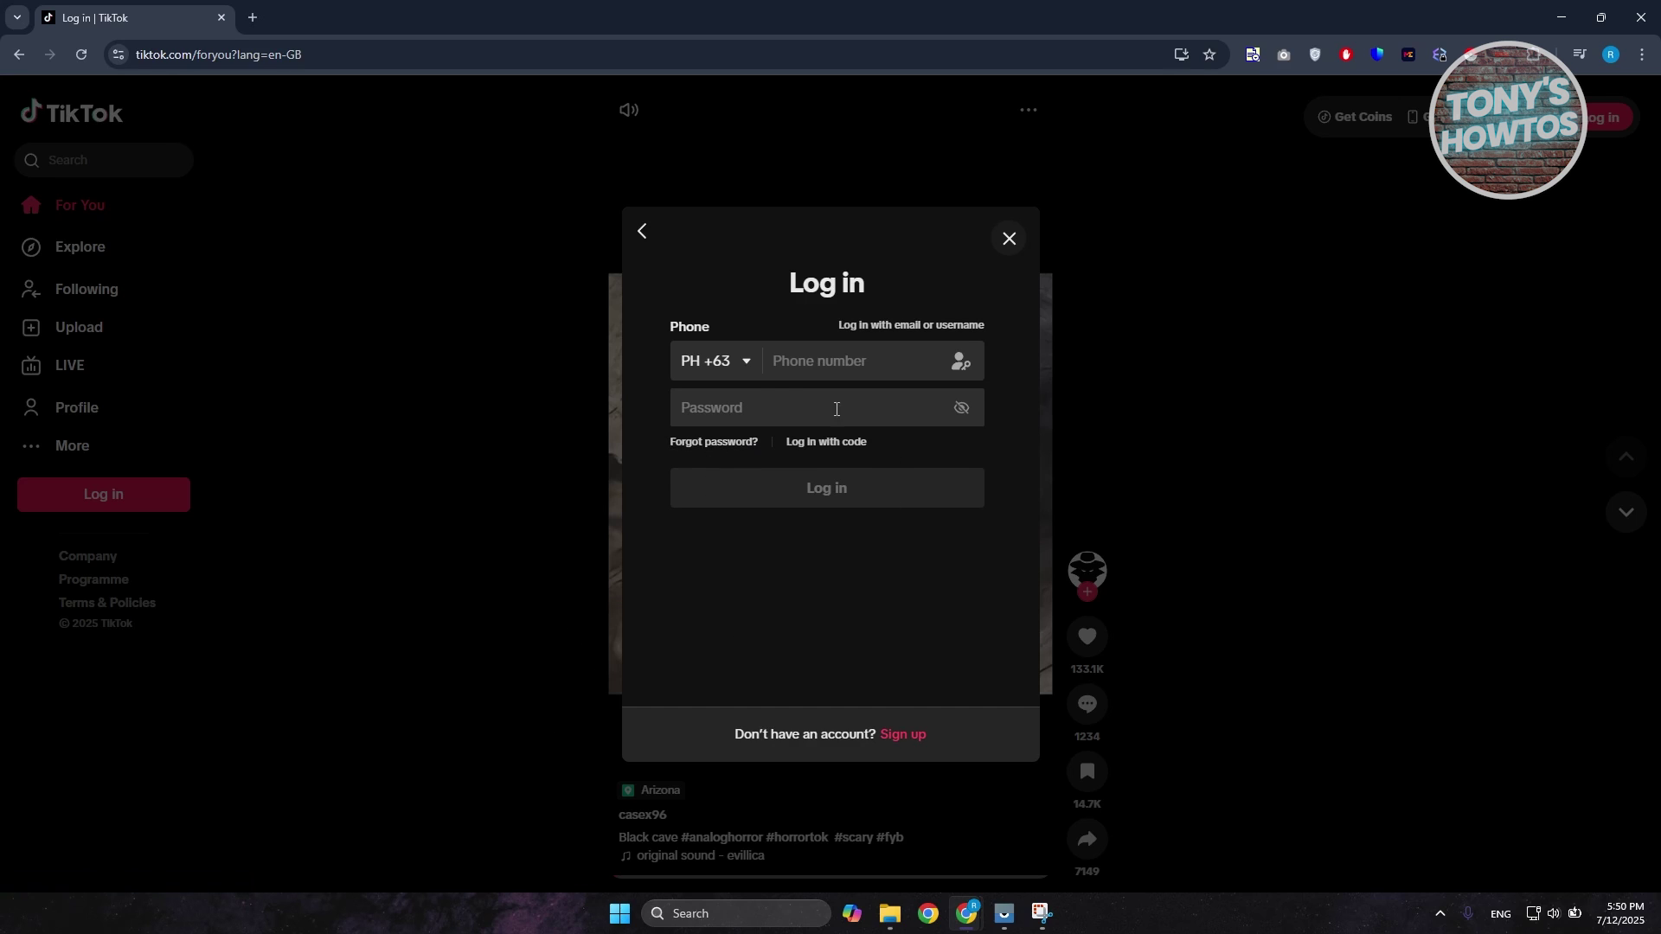
left_click_drag(667, 444, 763, 442)
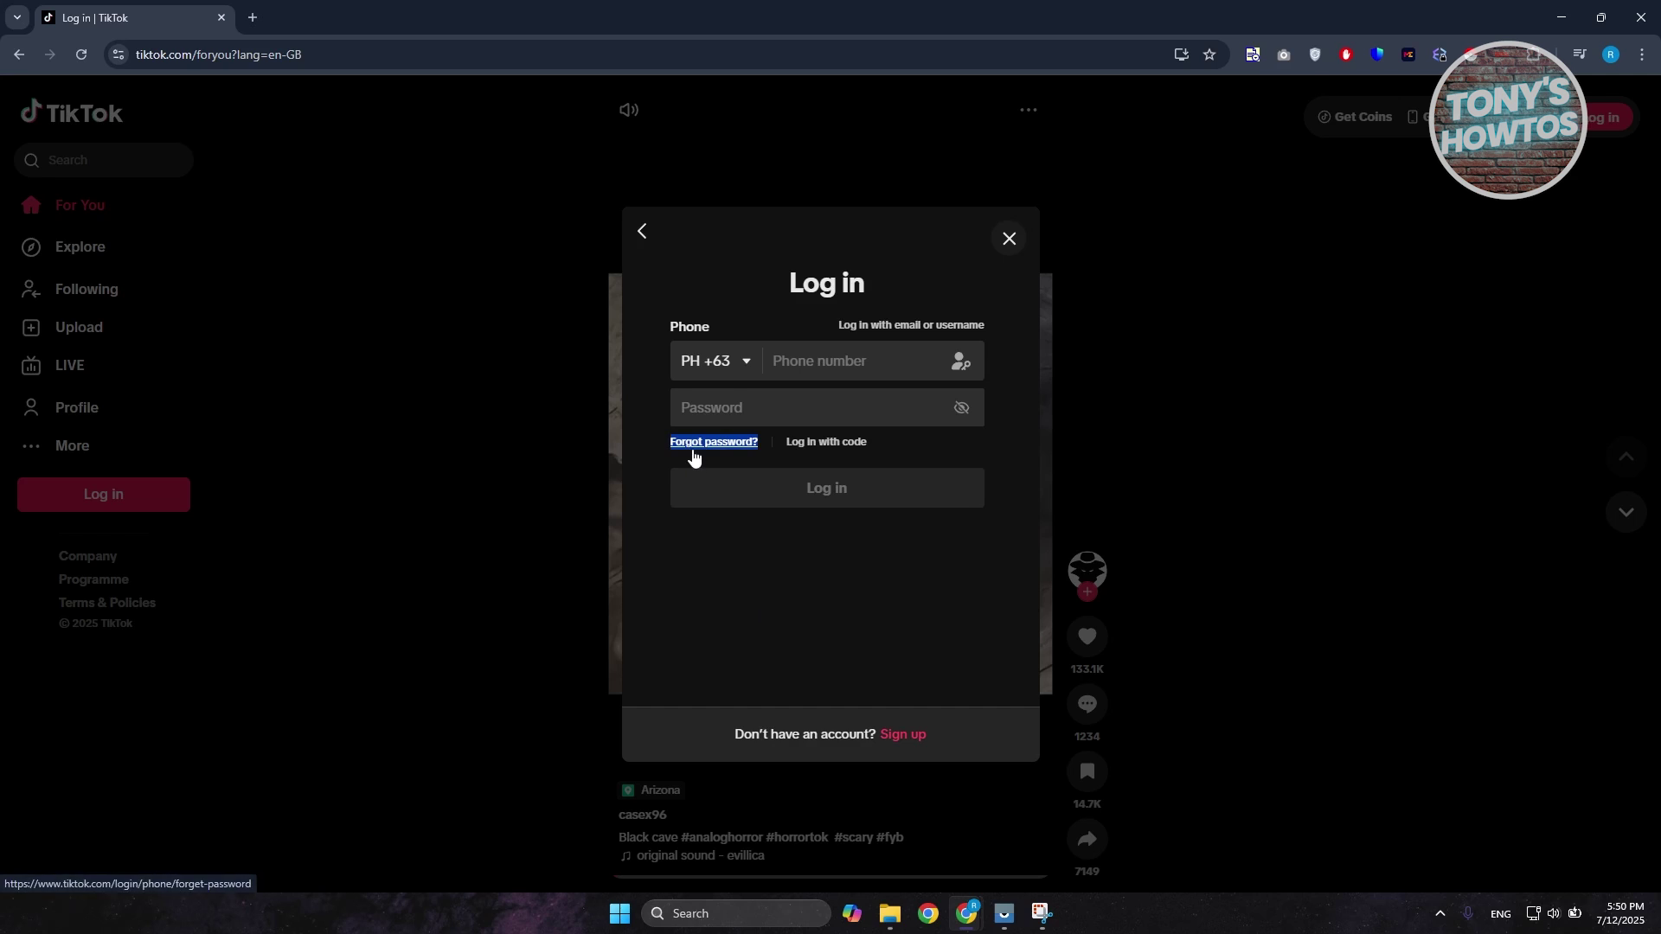
Request a password-reset code by email, using the account's saved email address.
left_click(699, 444)
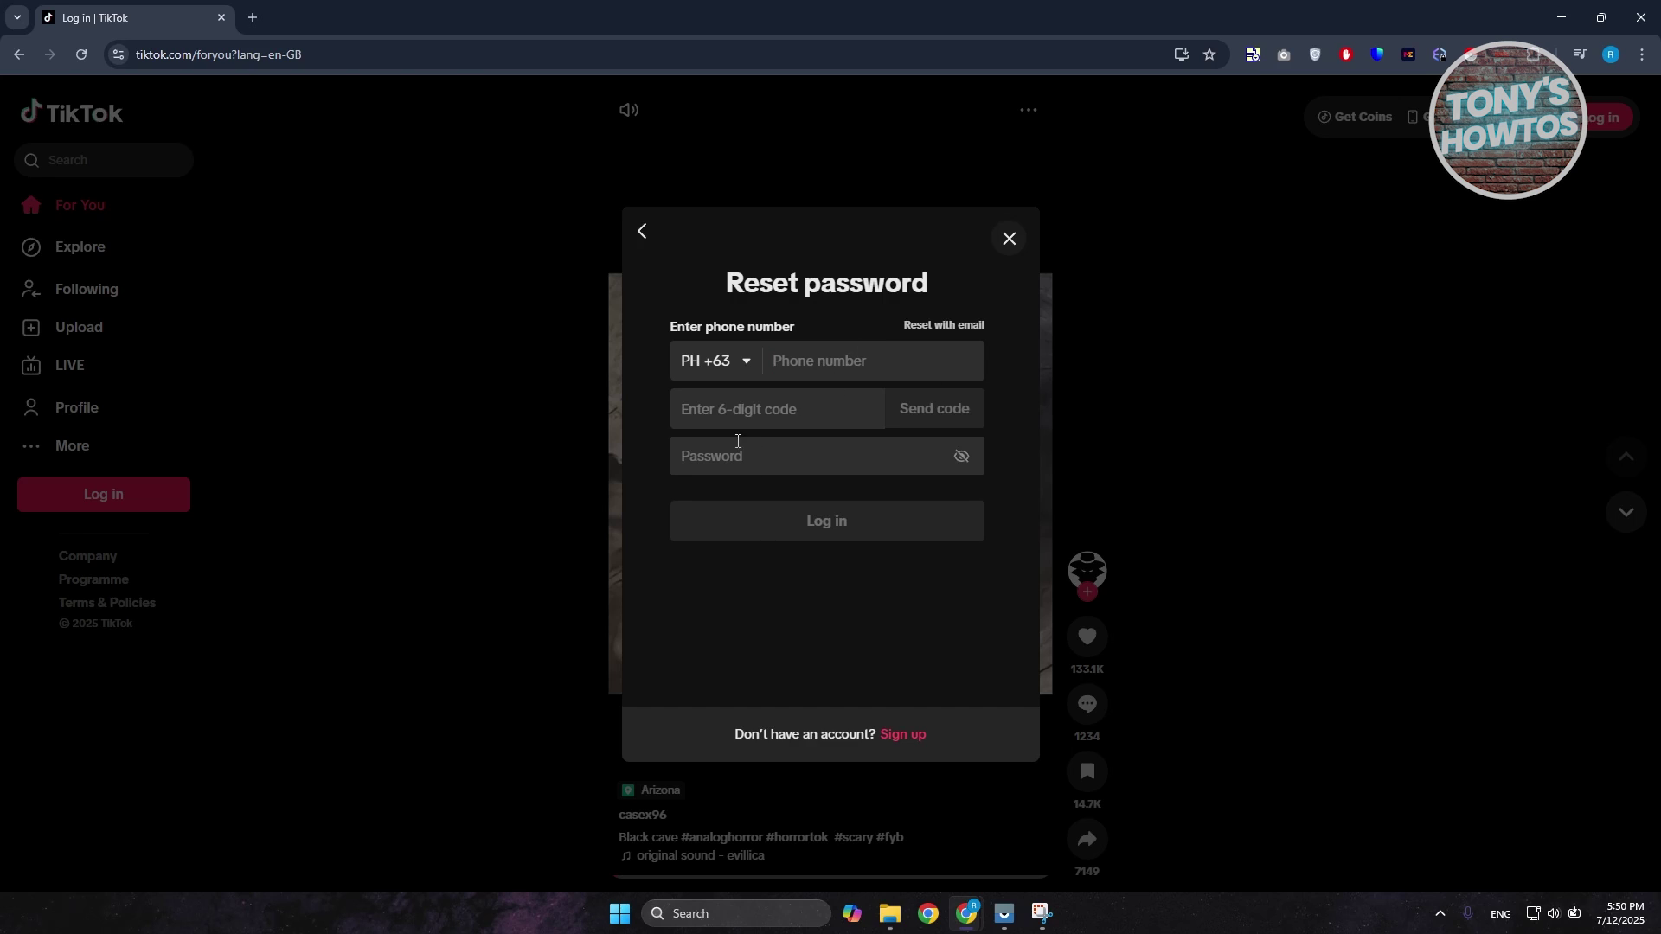
left_click(817, 373)
left_click(803, 449)
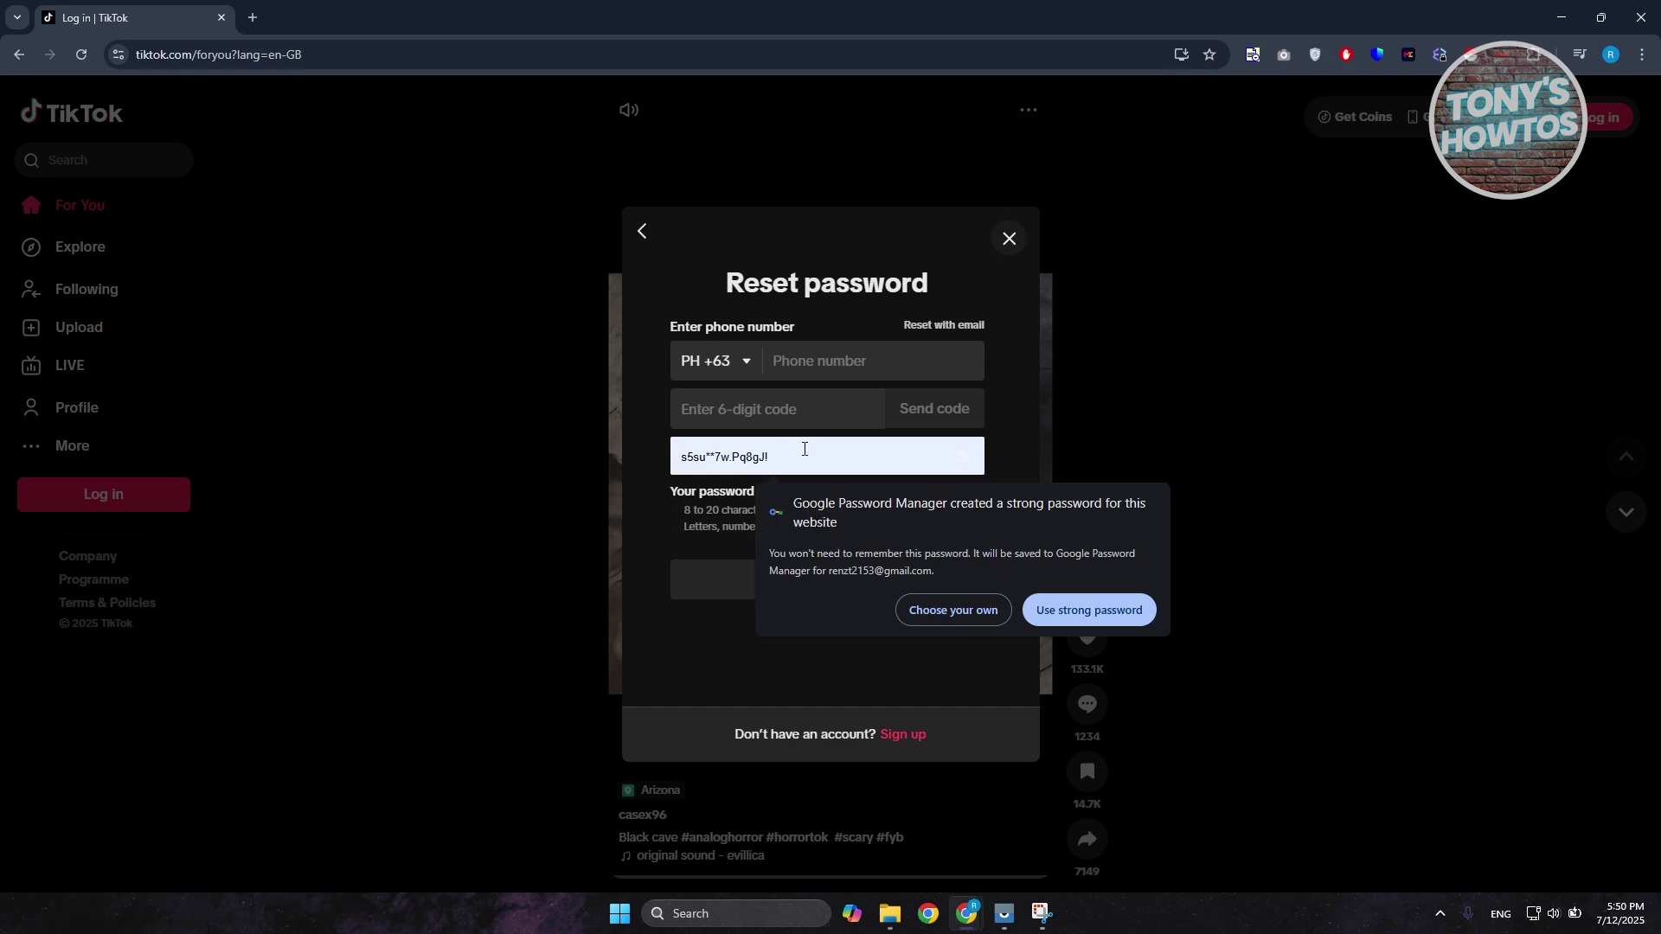
left_click(697, 271)
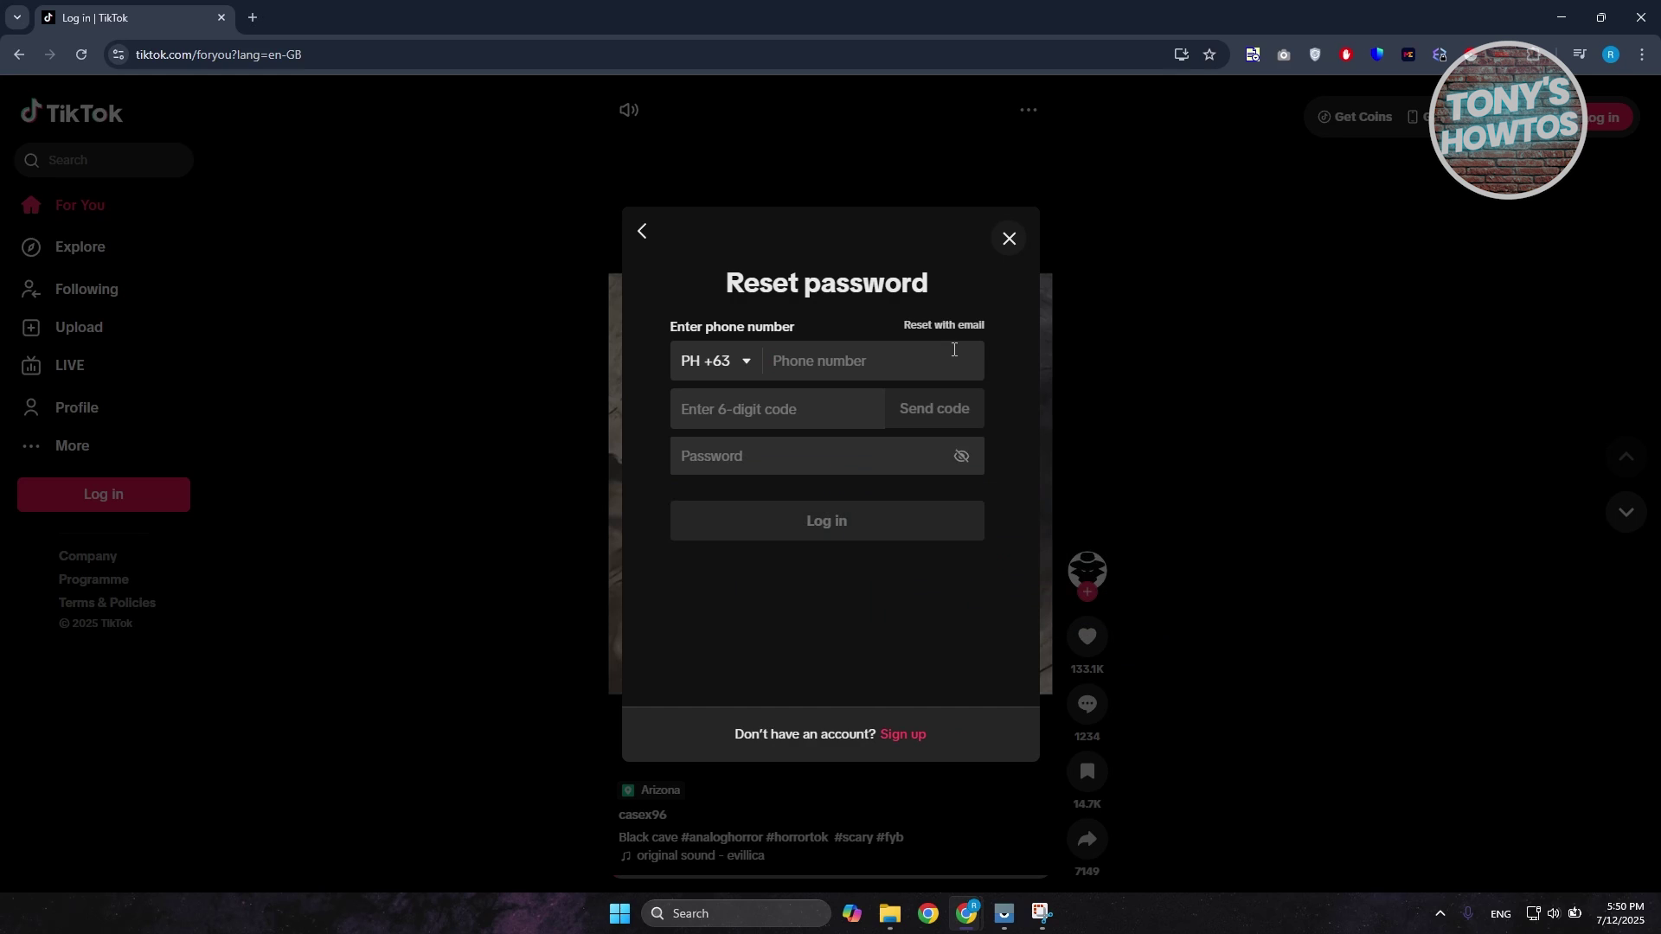
left_click(965, 337)
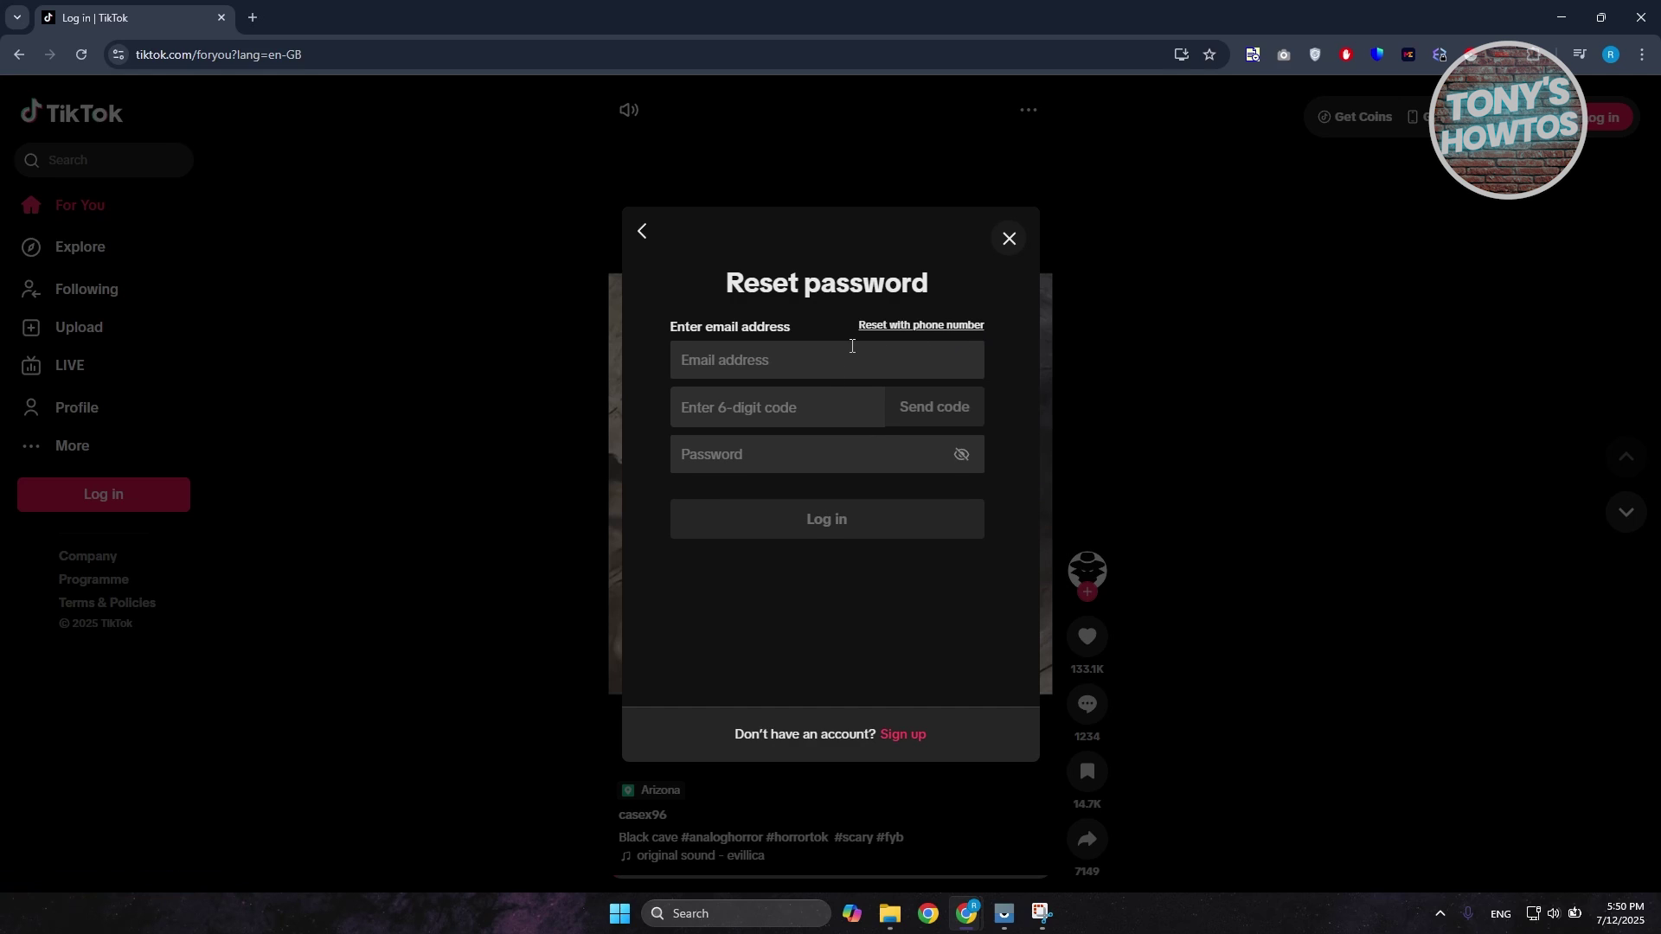
left_click(829, 371)
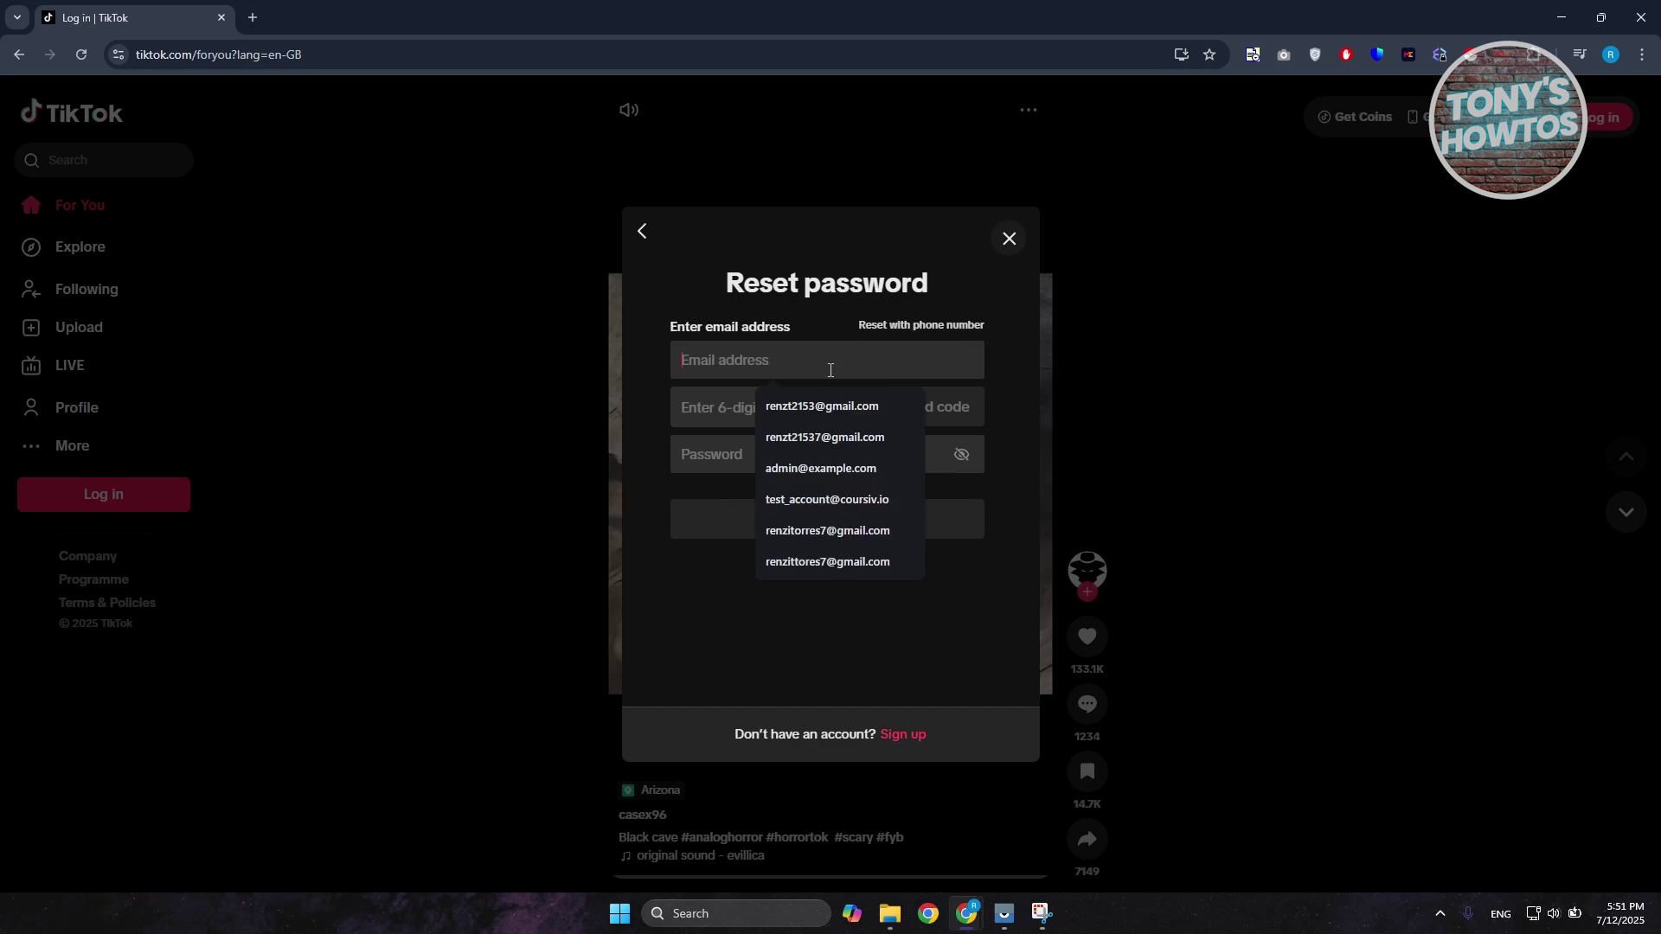
left_click(650, 392)
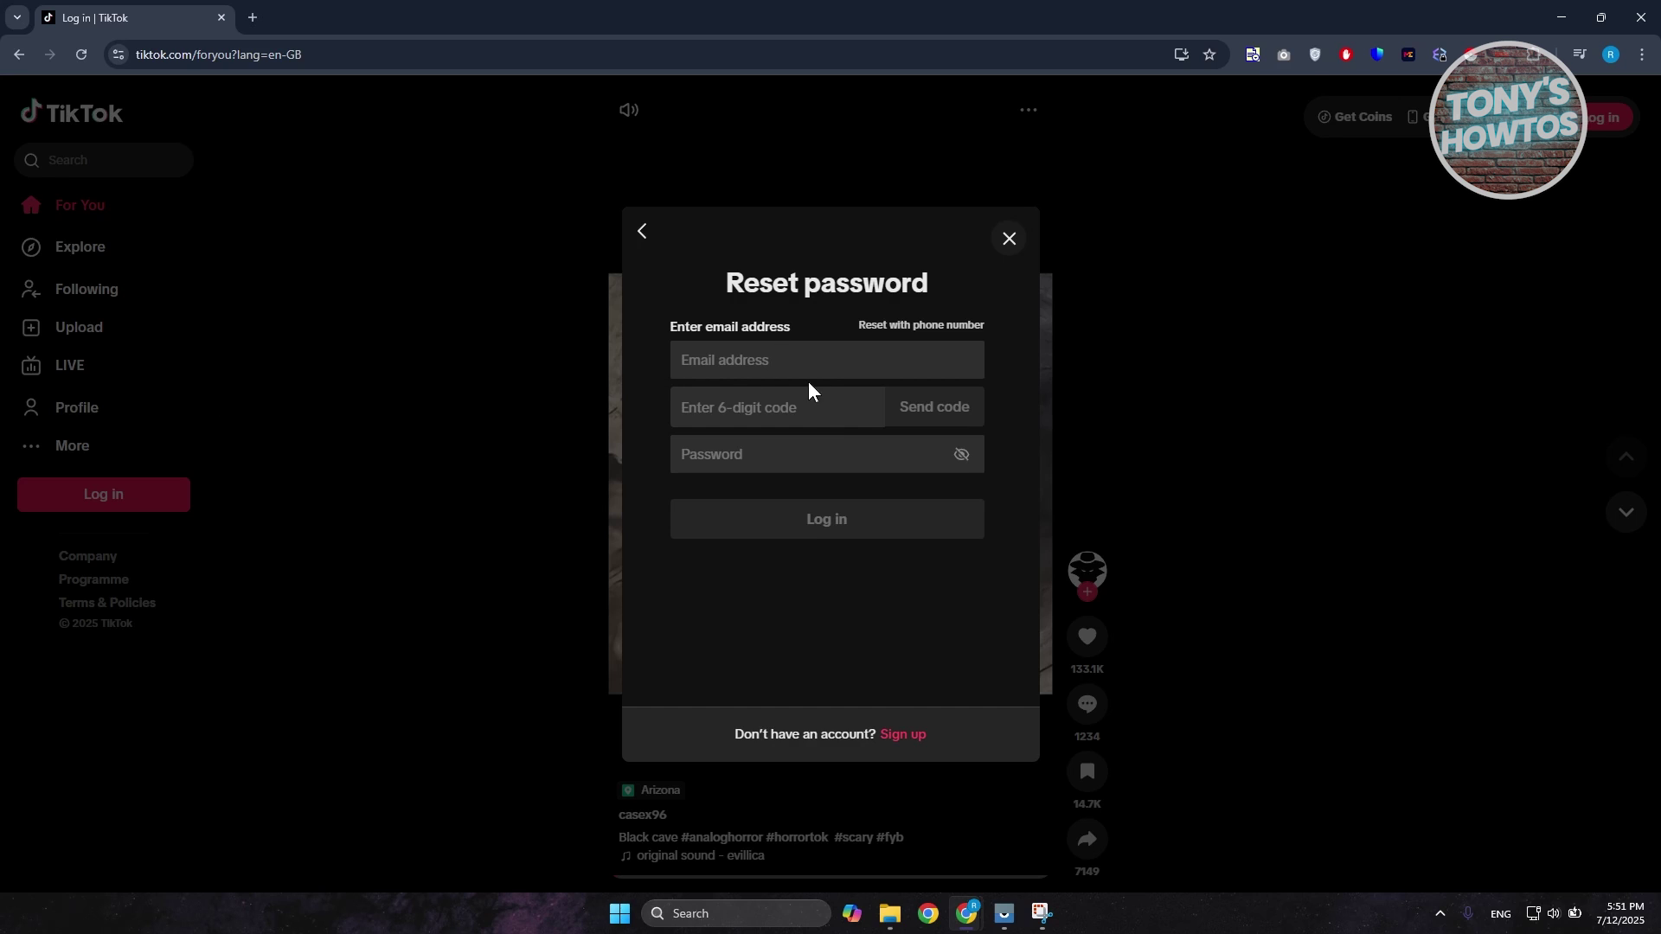
left_click(784, 375)
left_click(790, 406)
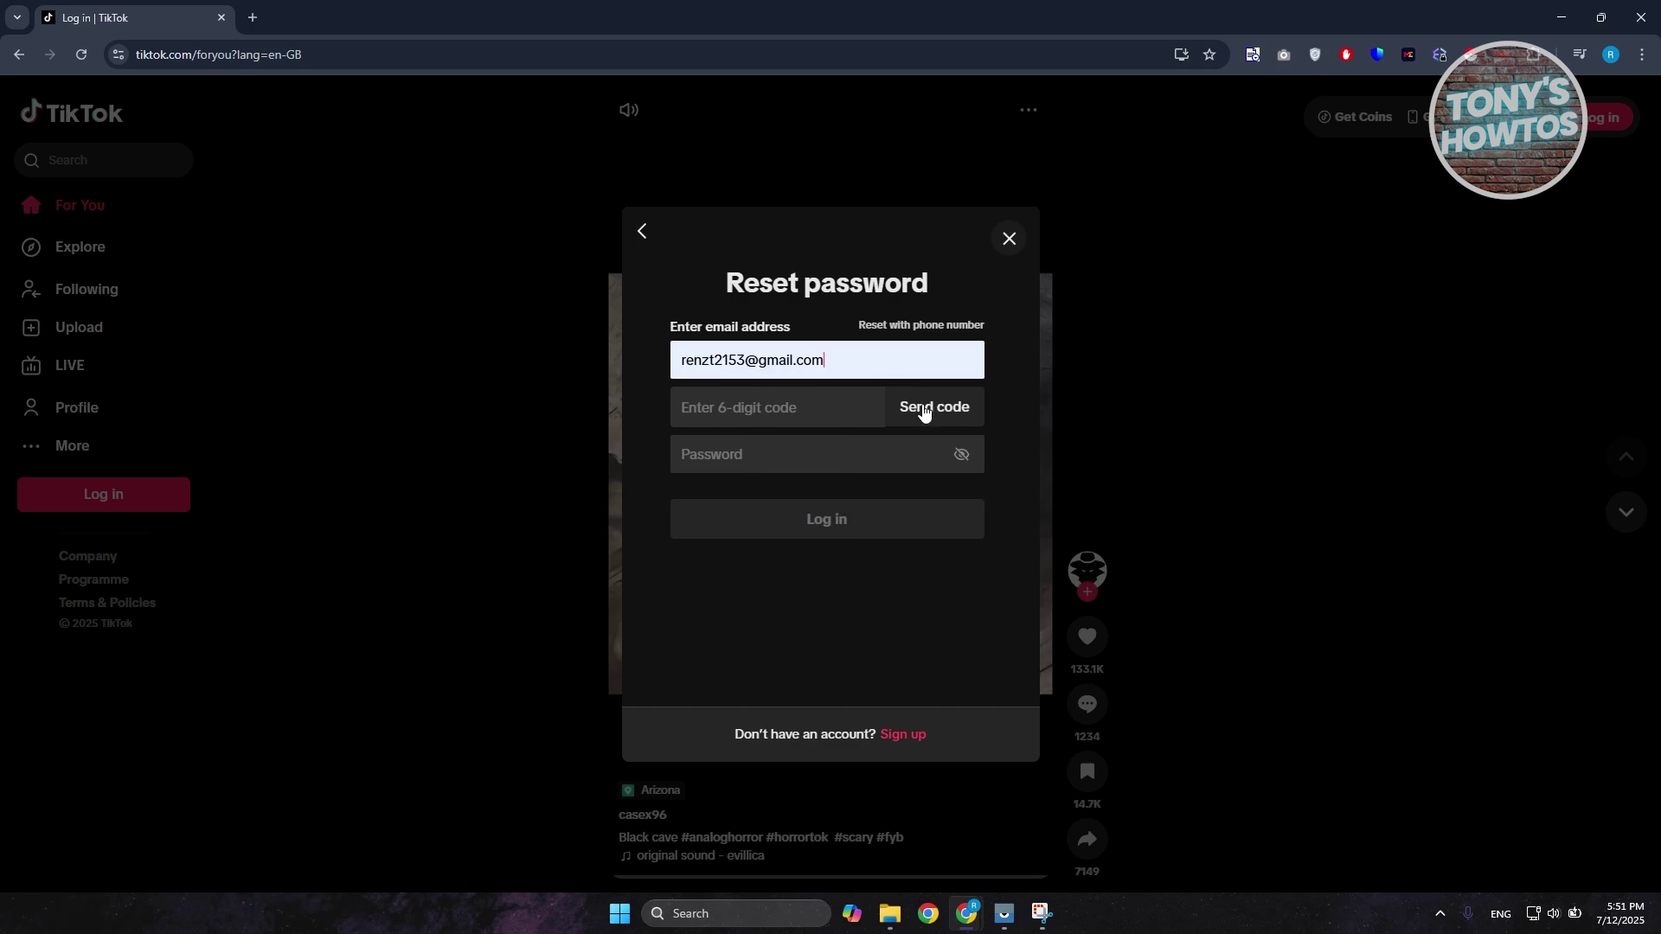
left_click(941, 413)
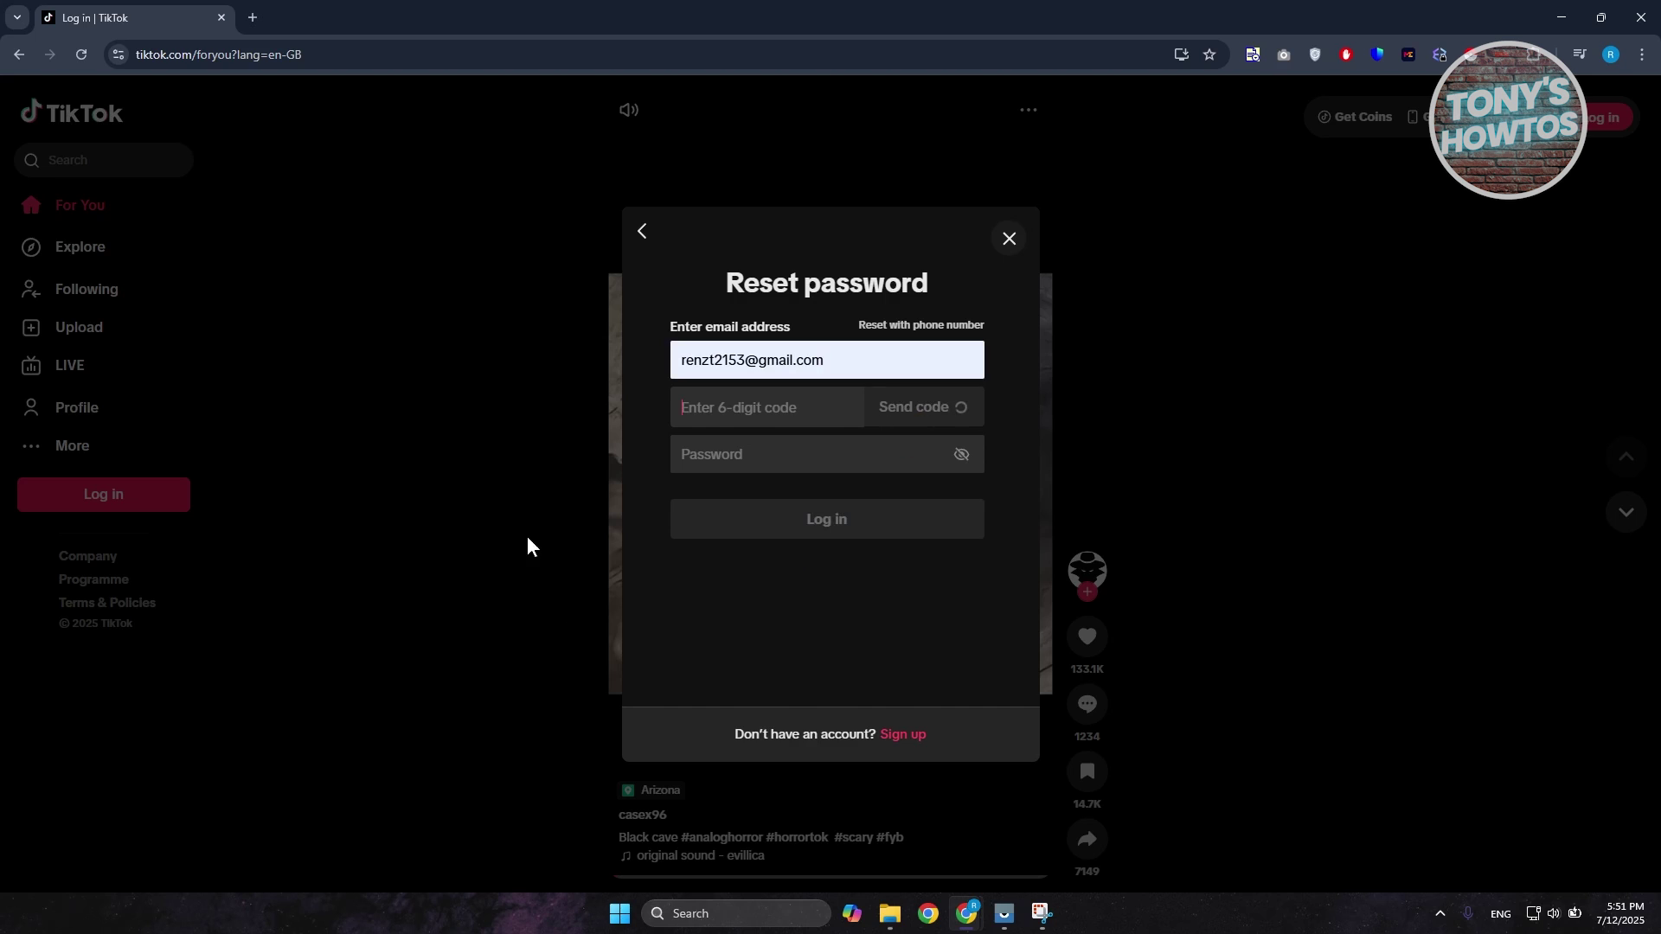
Open Gmail in a new browser tab.
left_click(252, 18)
type("gm")
key("Return")
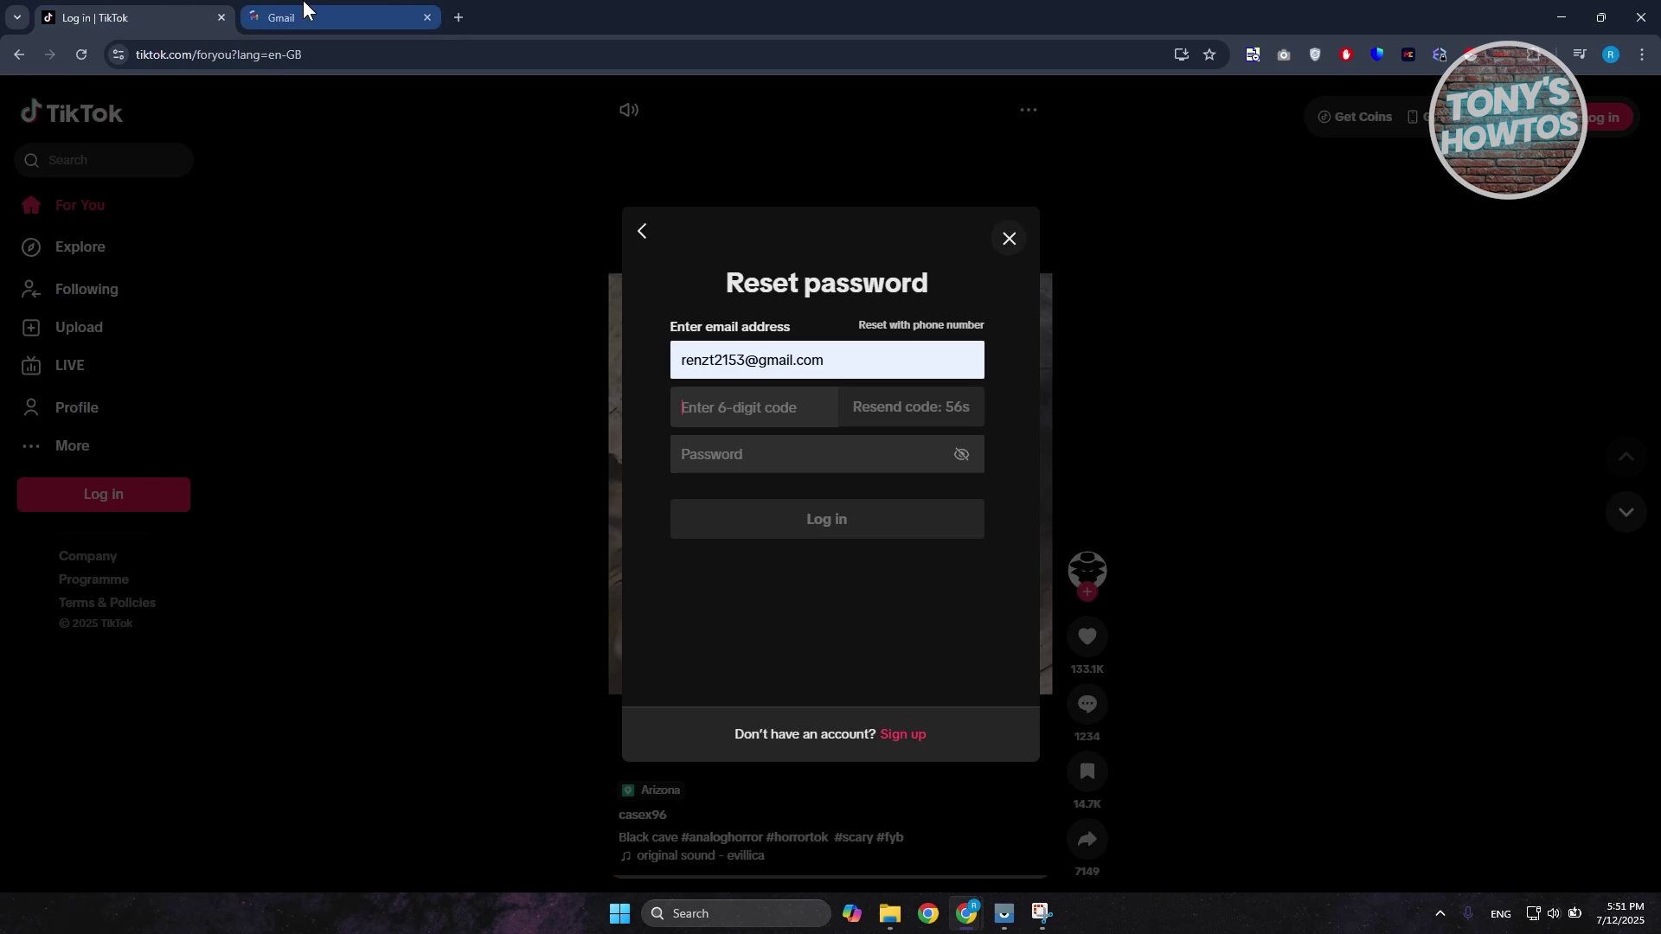
Open TikTok's verification email in Gmail and select the six-digit code.
left_click(302, 10)
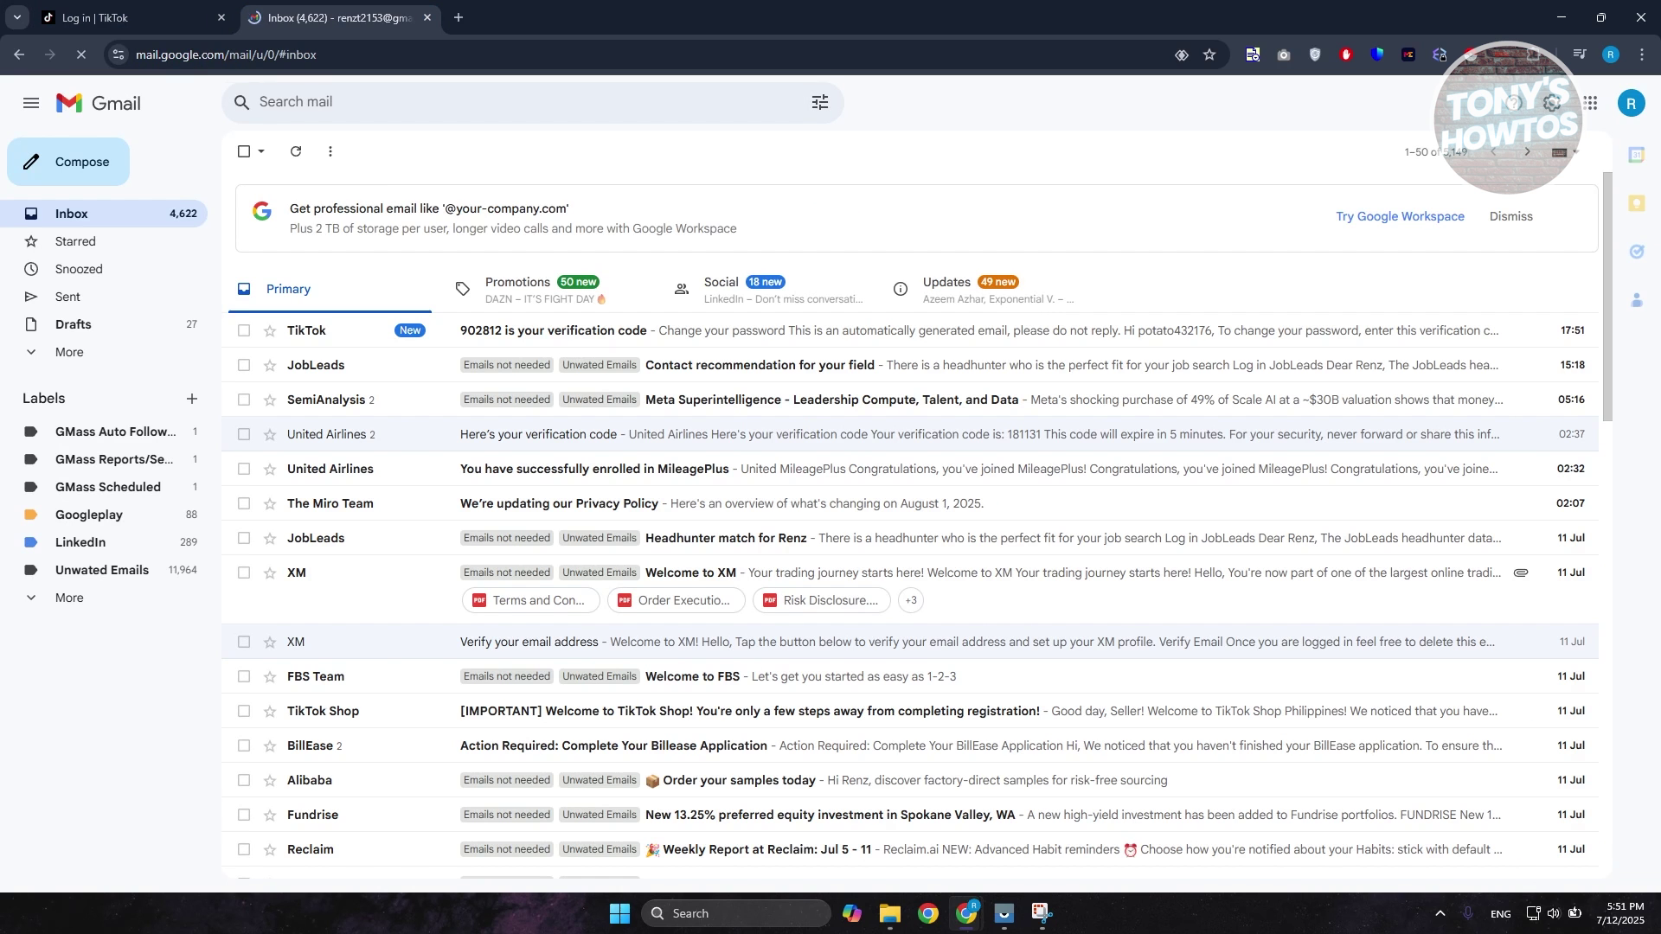
left_click(465, 331)
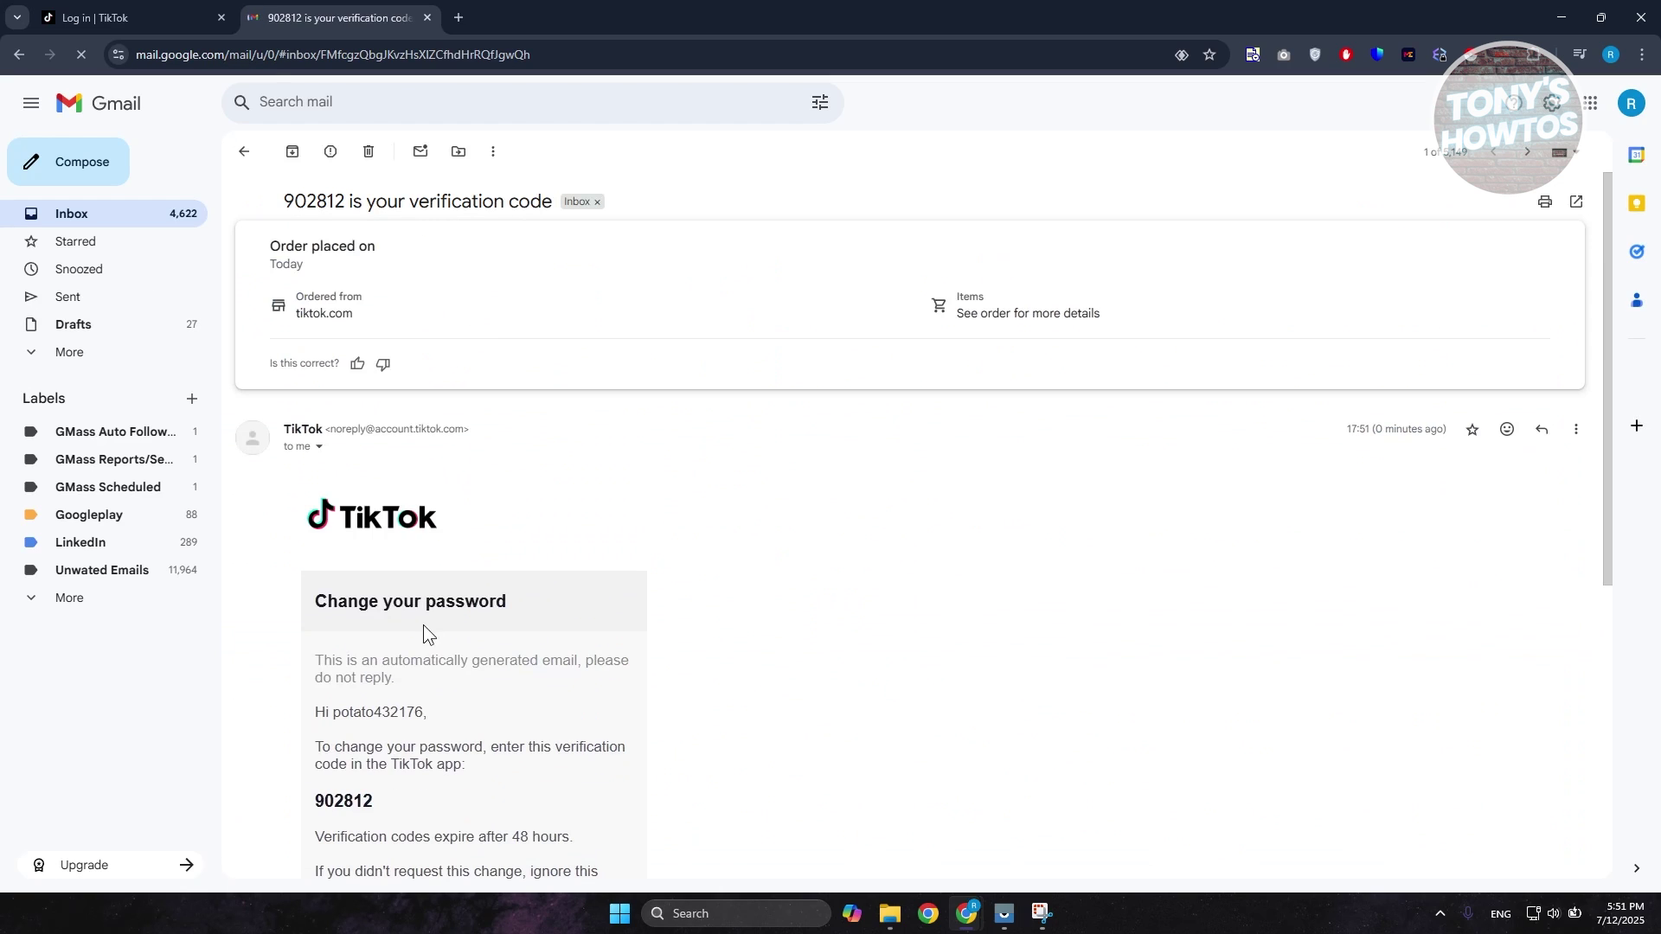
scroll(423, 625, "down", 2)
double_click(375, 626)
key("ctrl+c")
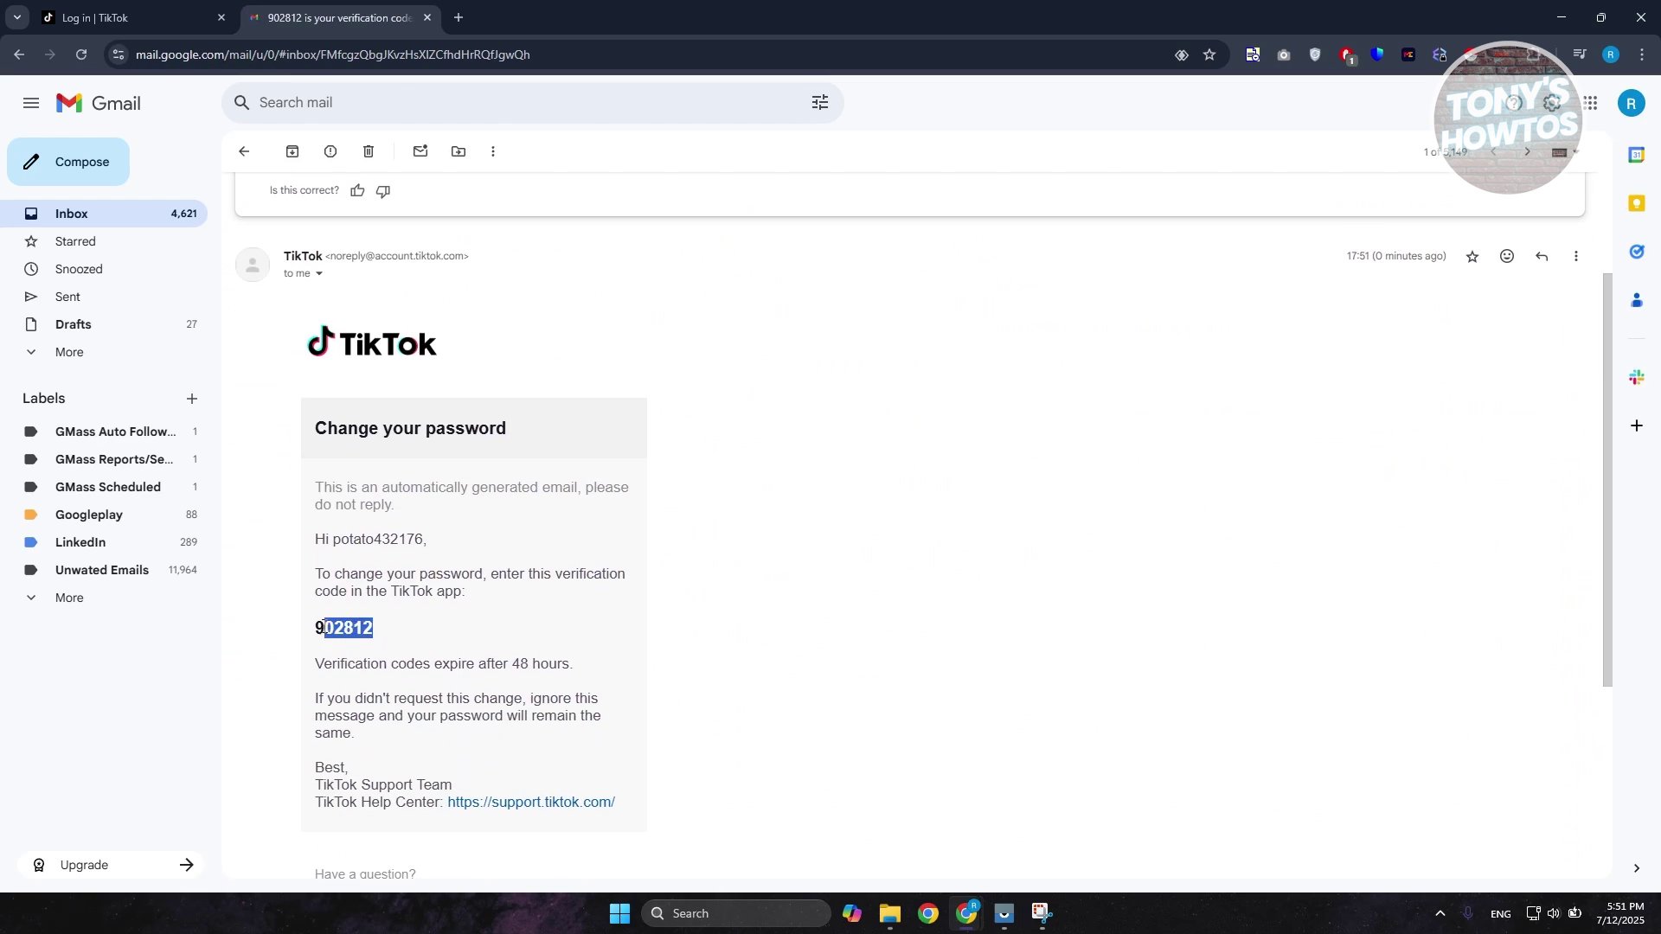
left_click_drag(380, 625, 386, 619)
left_click(382, 630)
Paste the verification code, enter a new password, and submit to log back in.
left_click(130, 17)
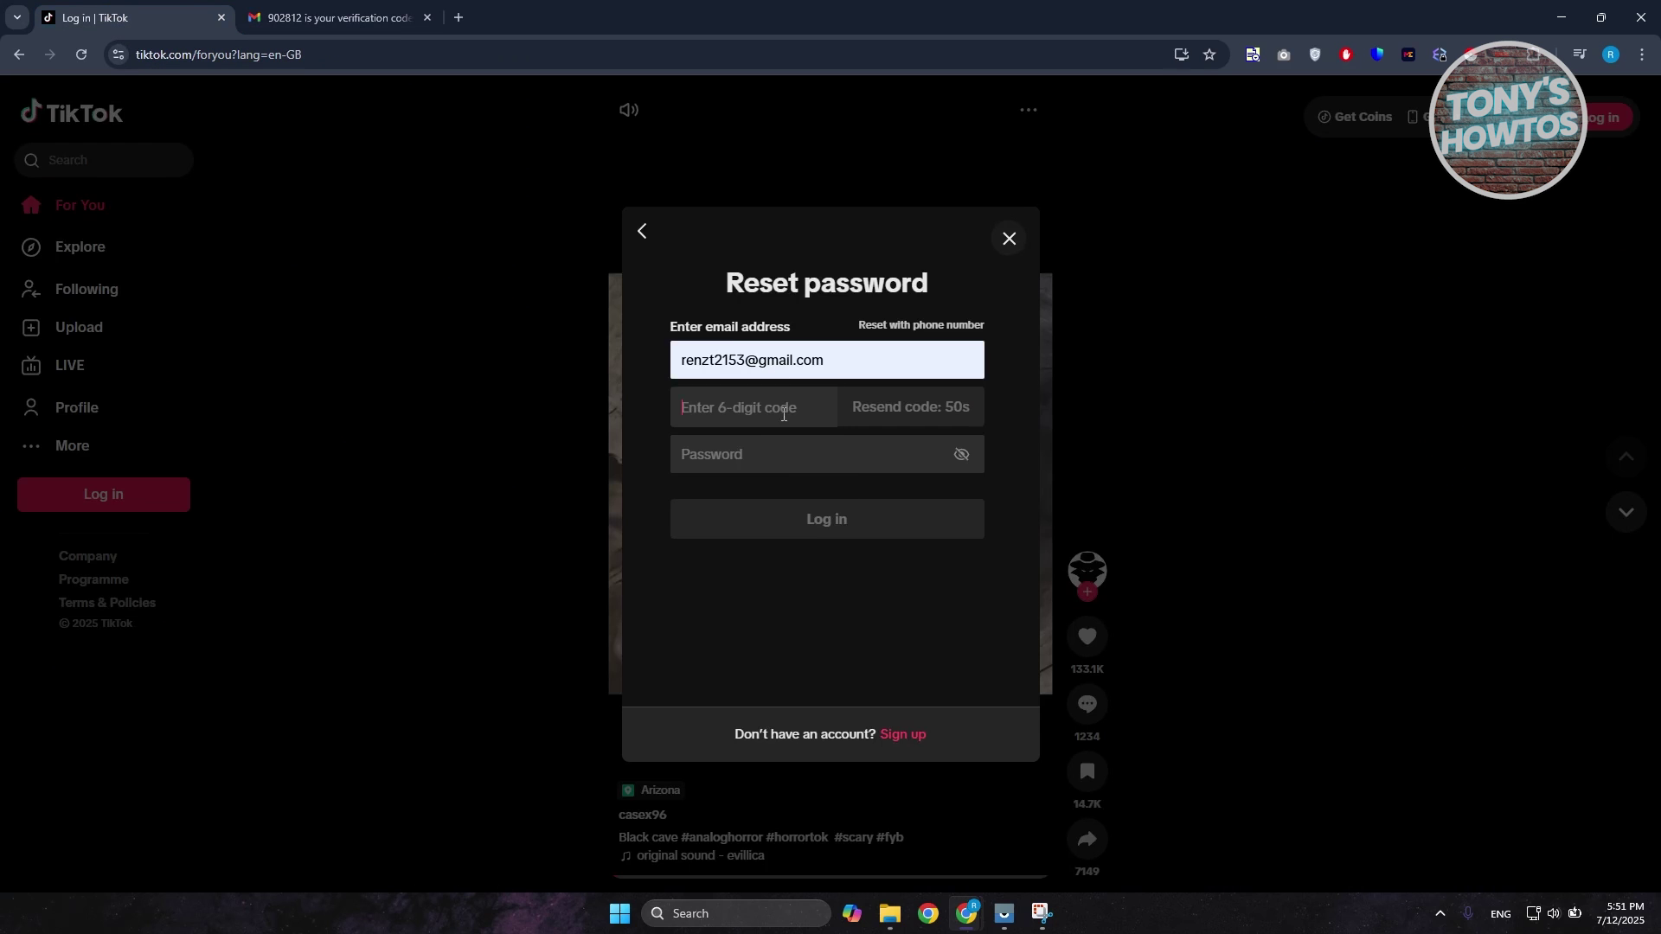
key("ctrl+v")
left_click(860, 456)
left_click(740, 688)
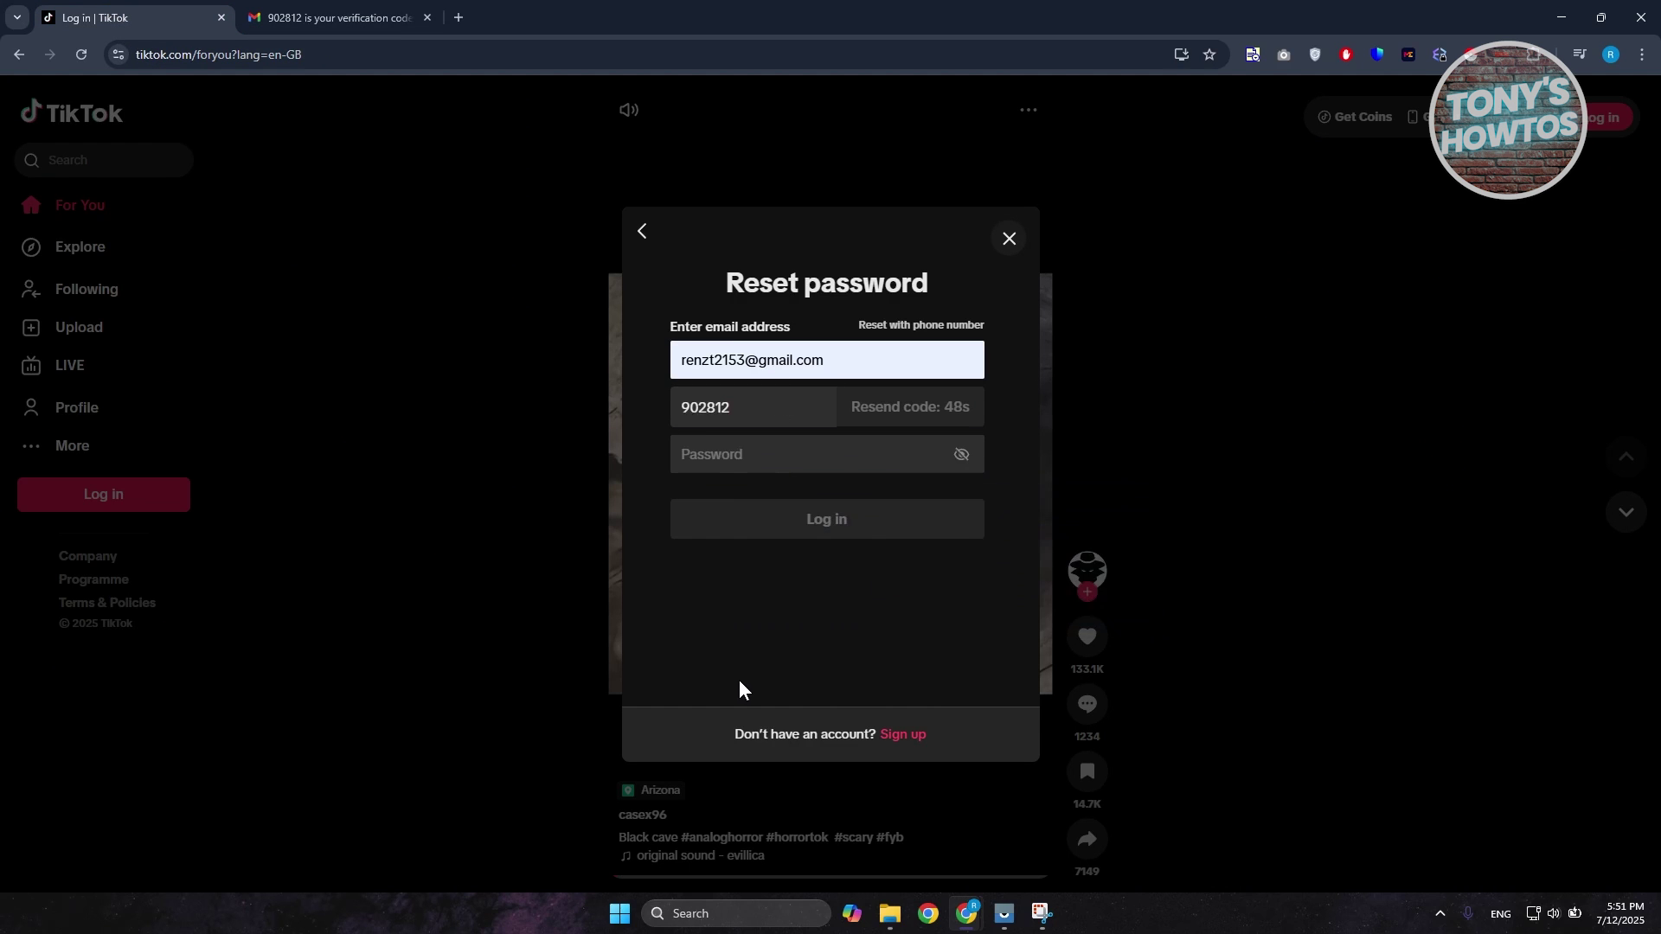
left_click(761, 458)
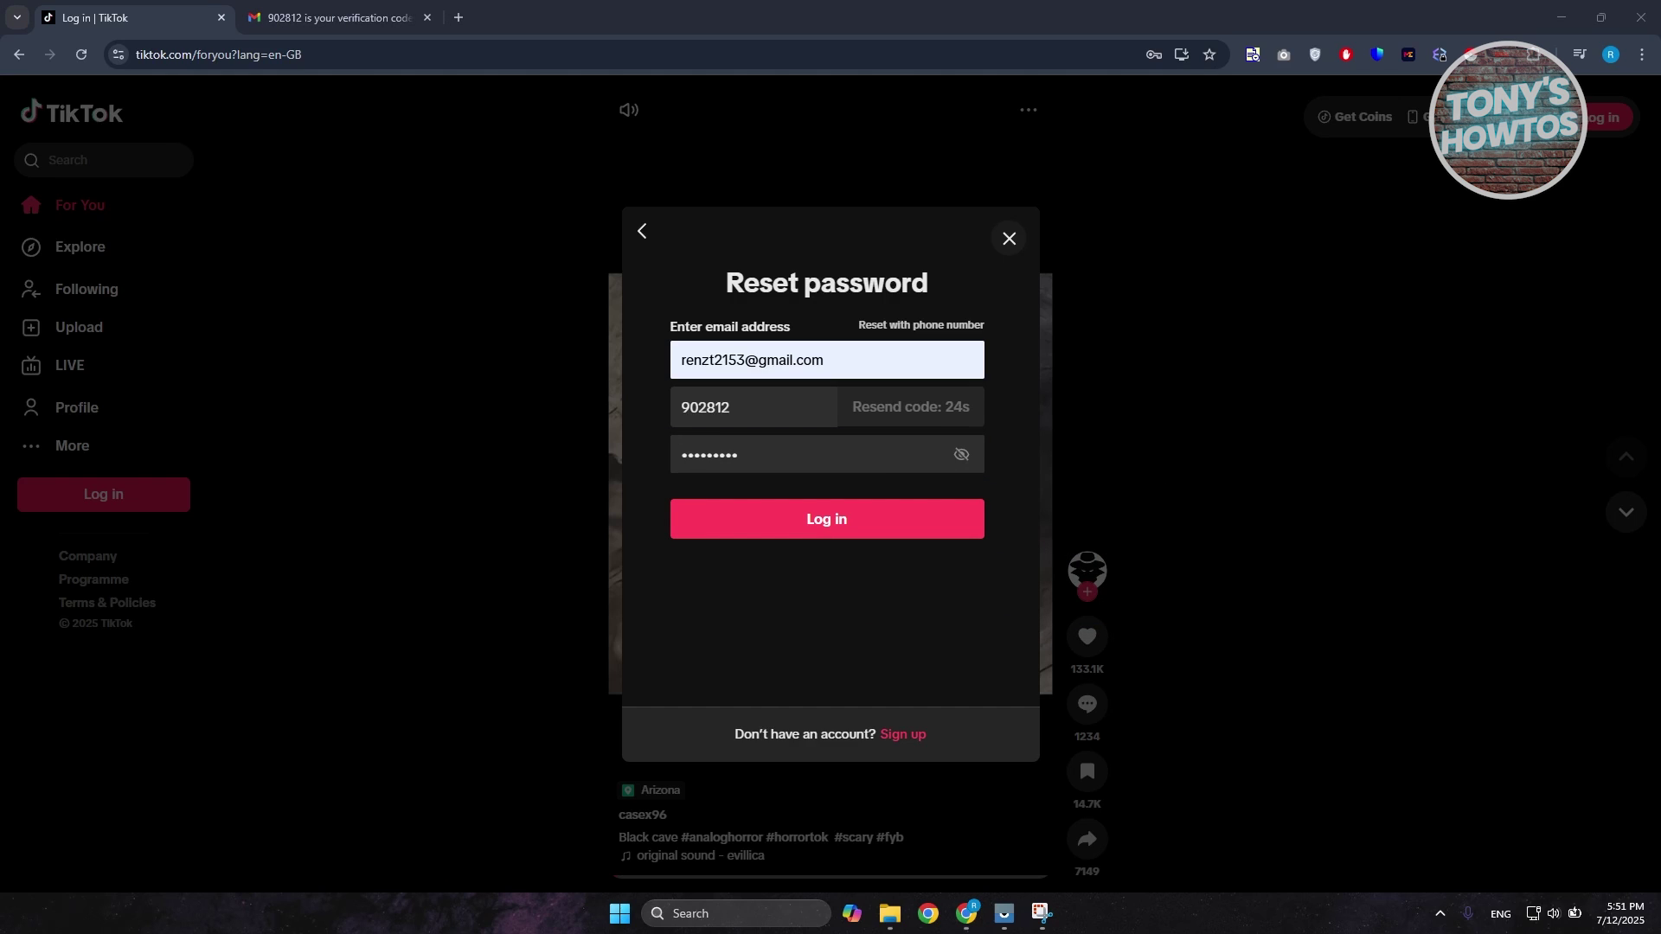
key("Return")
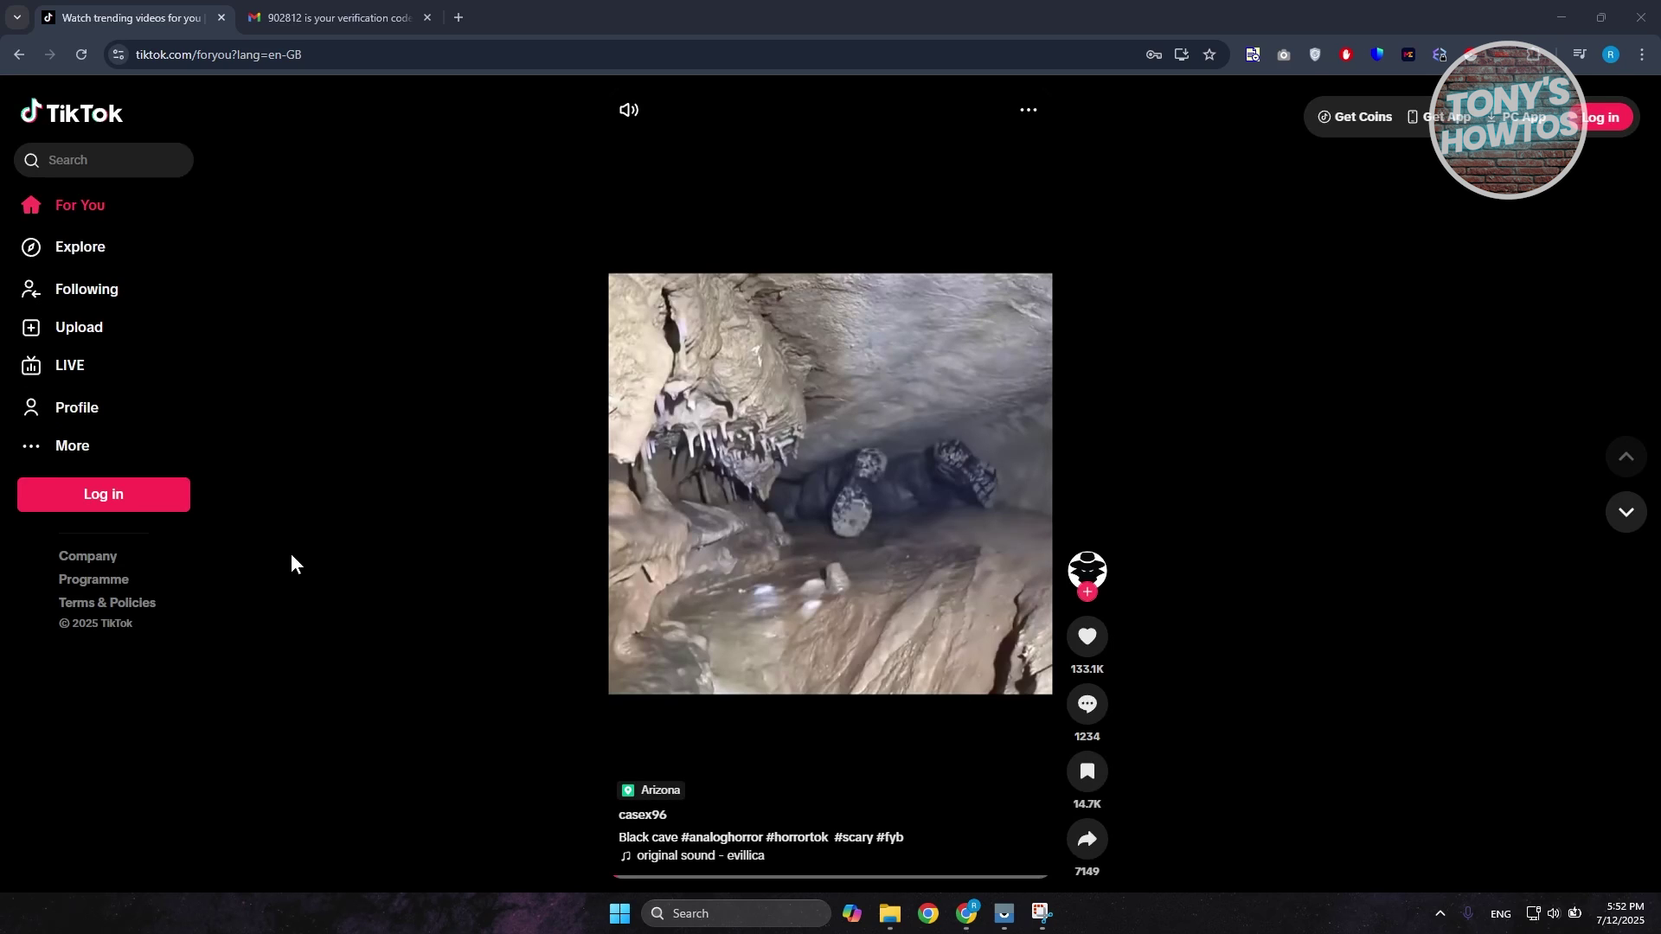